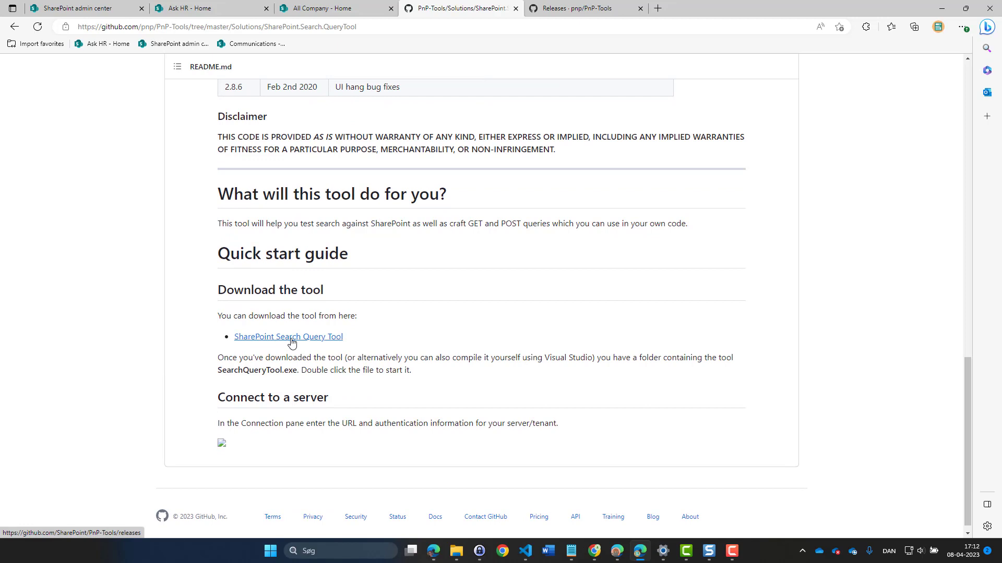
# Open the SharePoint Search Query Tool releases page and extract the downloaded SearchQueryToolv2.10.0.zip to its default folder
pyautogui.click(291, 342)
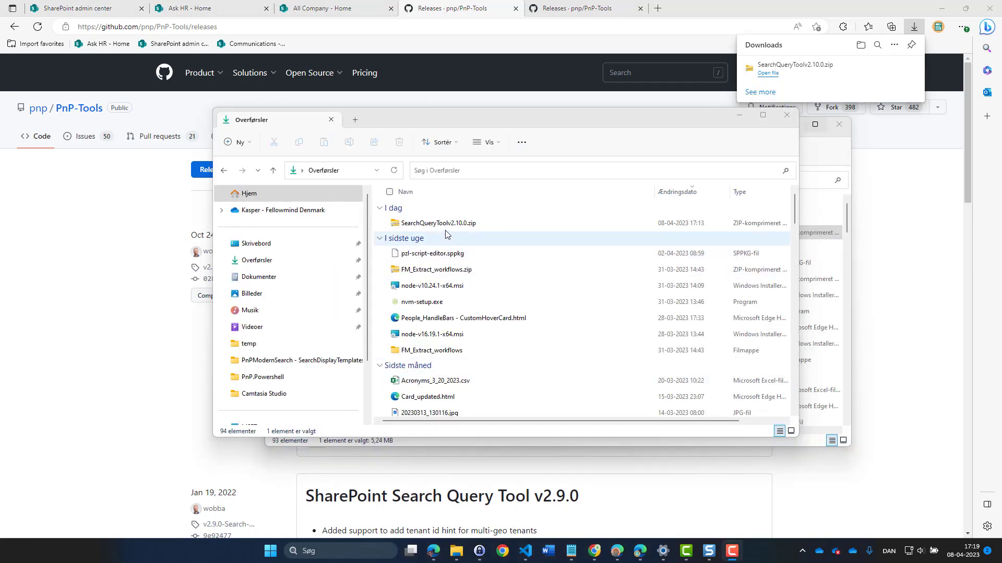
pyautogui.click(453, 224)
pyautogui.rightClick(453, 224)
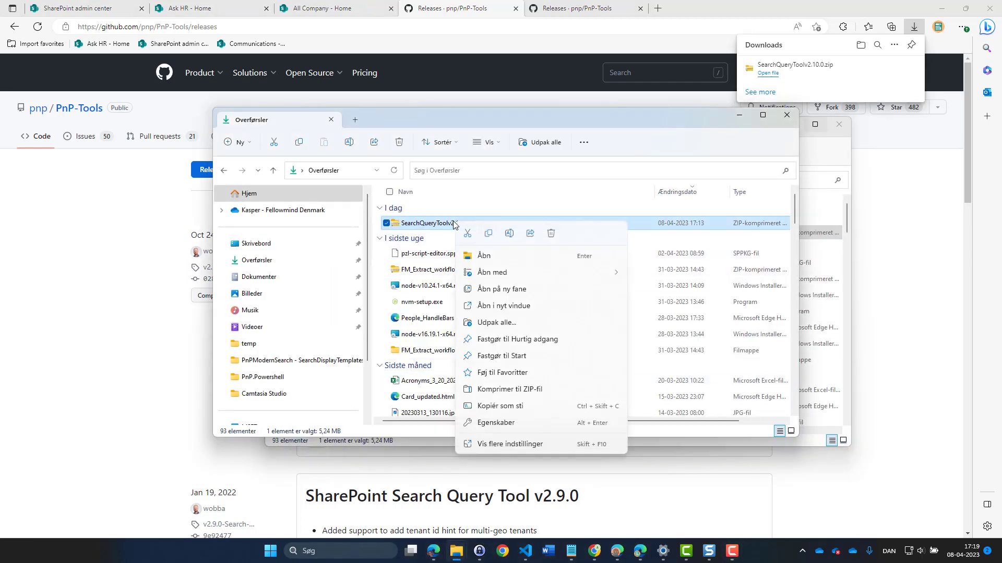
pyautogui.click(497, 324)
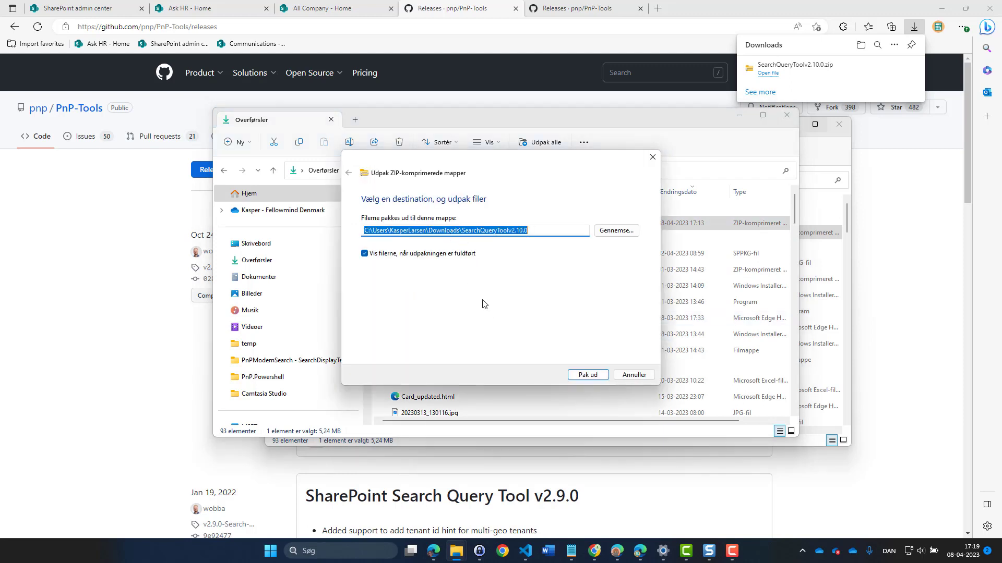
pyautogui.click(586, 375)
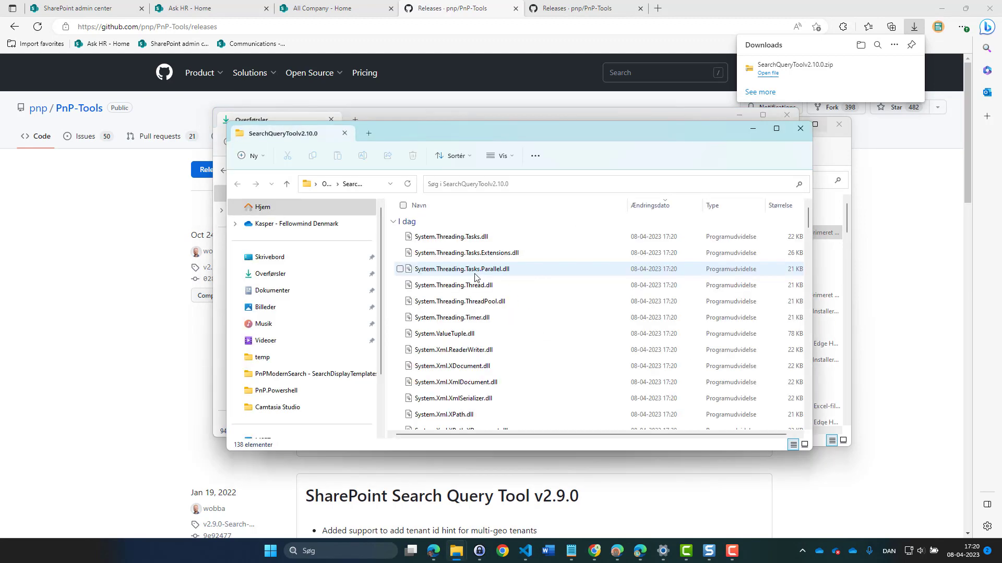
# Try to launch SearchQueryTool.exe from the extracted SearchQueryToolv2.10.0 folder
pyautogui.click(512, 334)
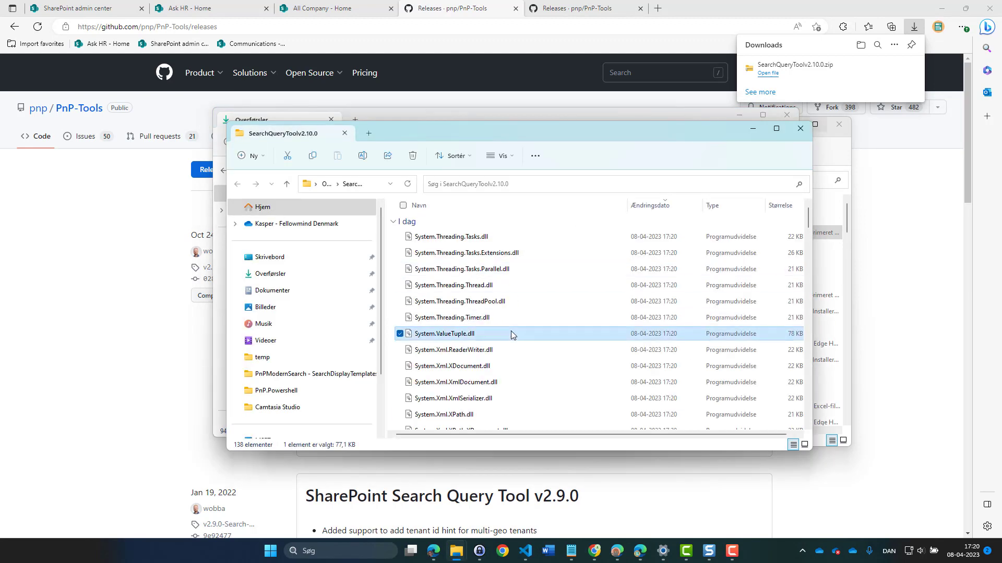
pyautogui.press('pagedown')
pyautogui.press('pagedown')
pyautogui.press('pagedown')
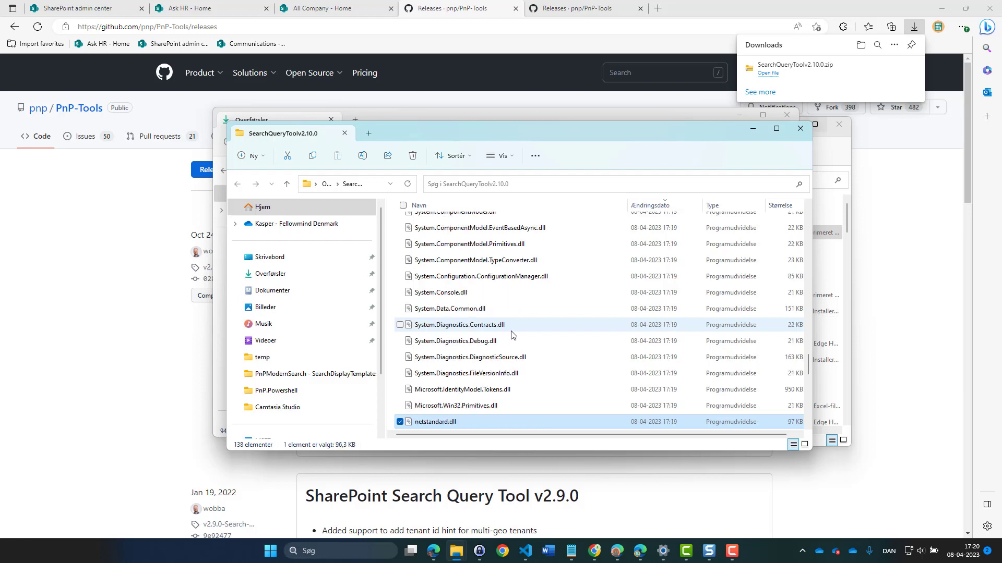
pyautogui.press('pagedown')
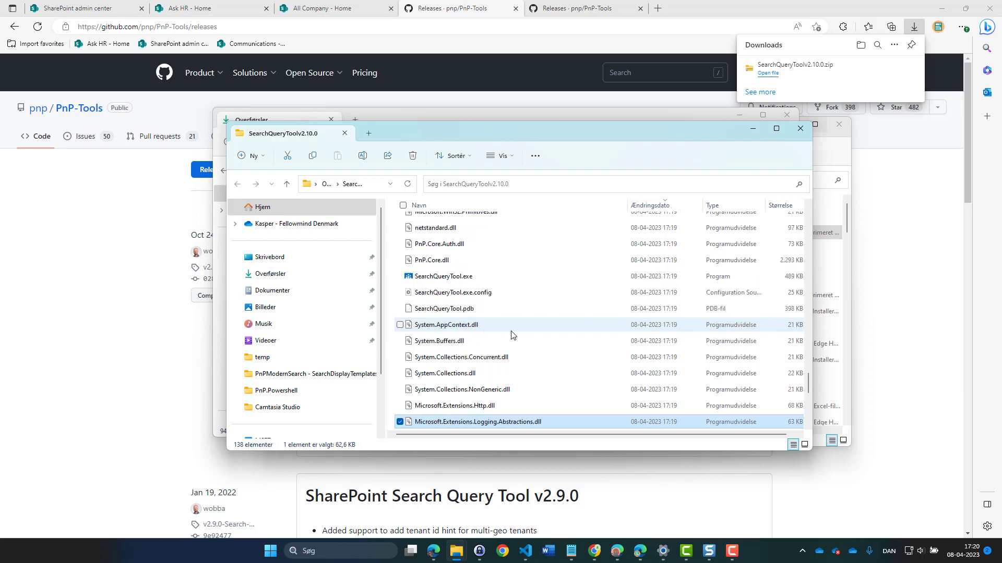
pyautogui.doubleClick(446, 277)
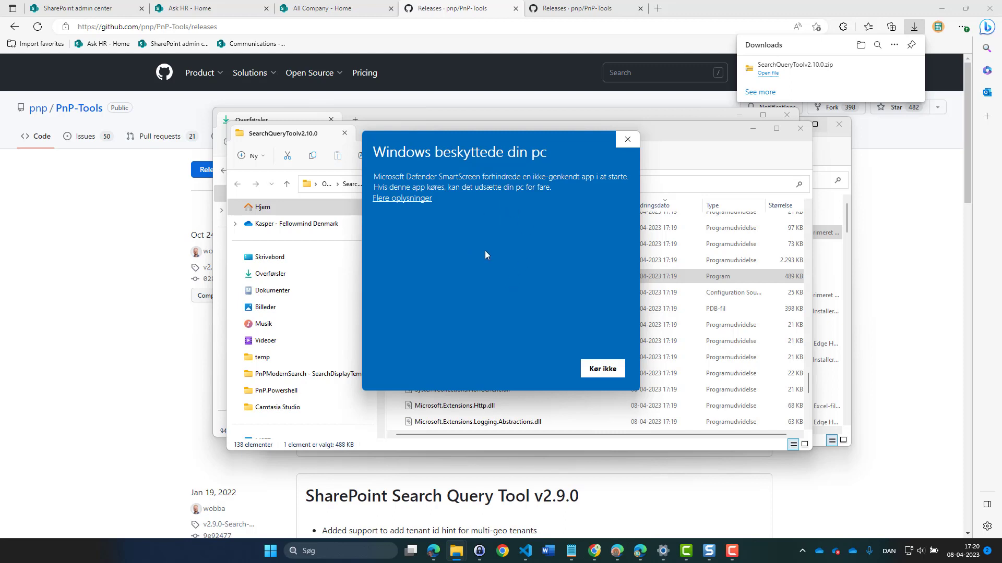
pyautogui.click(627, 144)
# Unblock SearchQueryTool.exe in its file properties, then launch it in a maximised window
pyautogui.rightClick(445, 279)
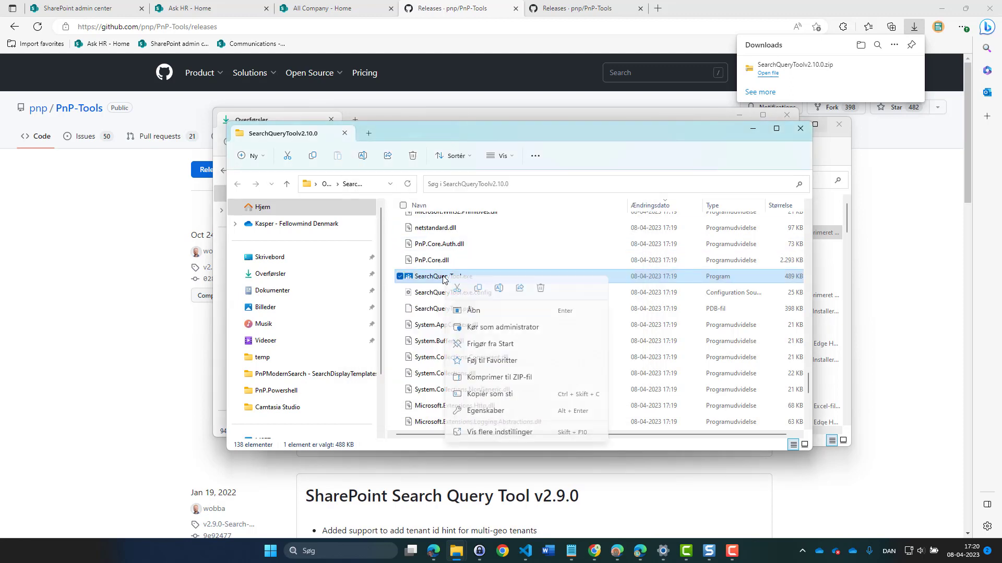
pyautogui.click(480, 455)
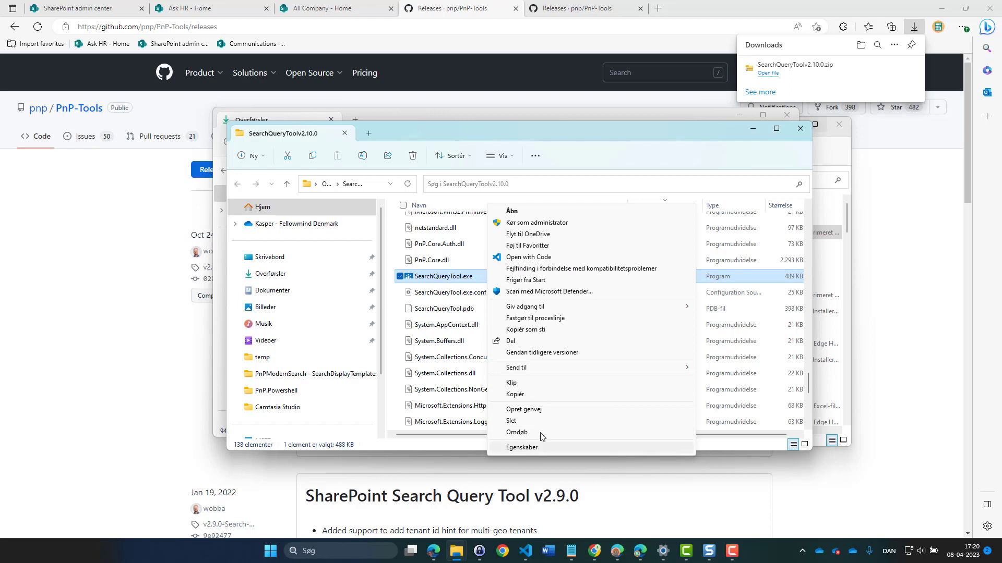
pyautogui.click(540, 449)
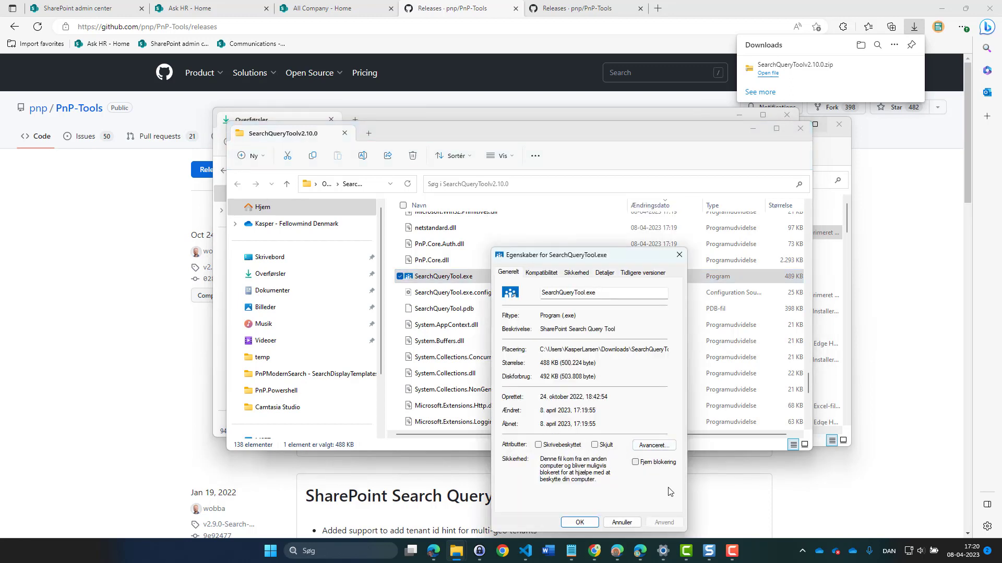
pyautogui.click(636, 462)
pyautogui.click(576, 523)
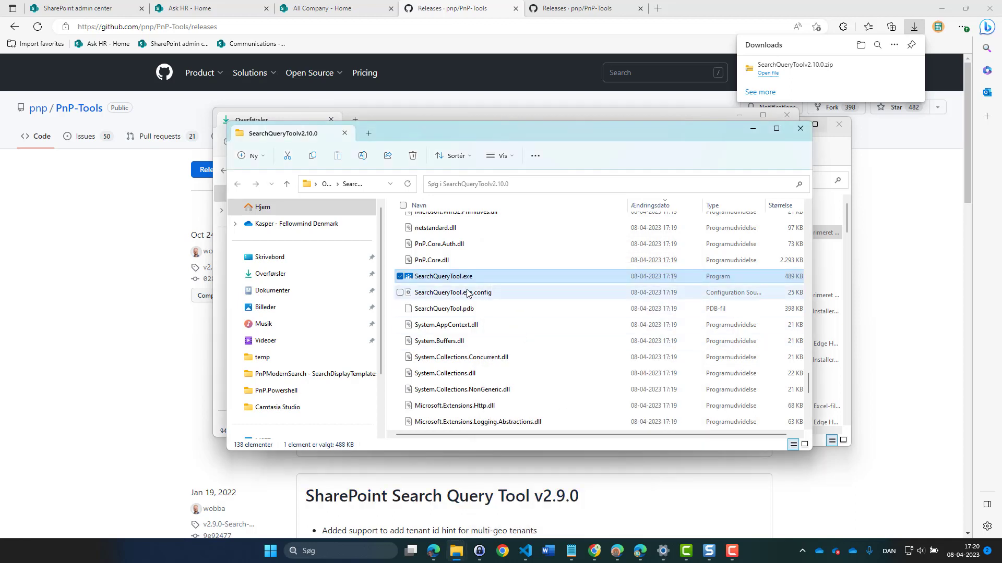
pyautogui.doubleClick(440, 277)
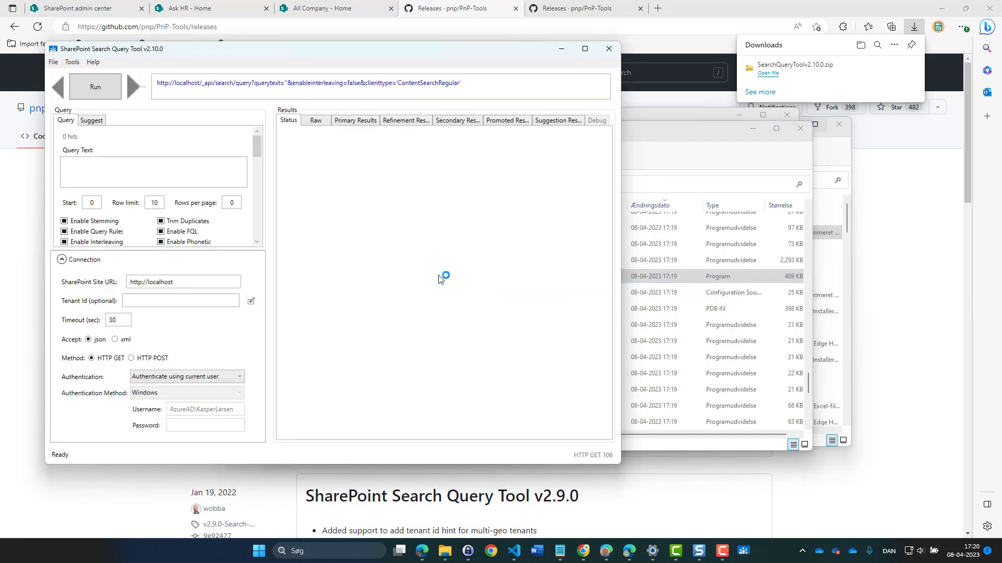
pyautogui.click(585, 50)
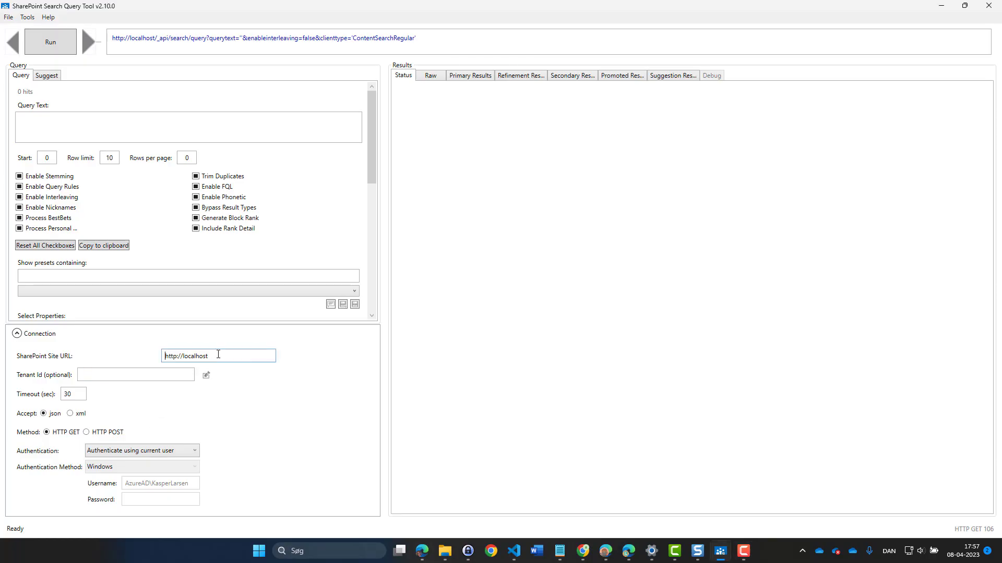
pyautogui.hotkey('ctrl', 'v')
pyautogui.click(166, 452)
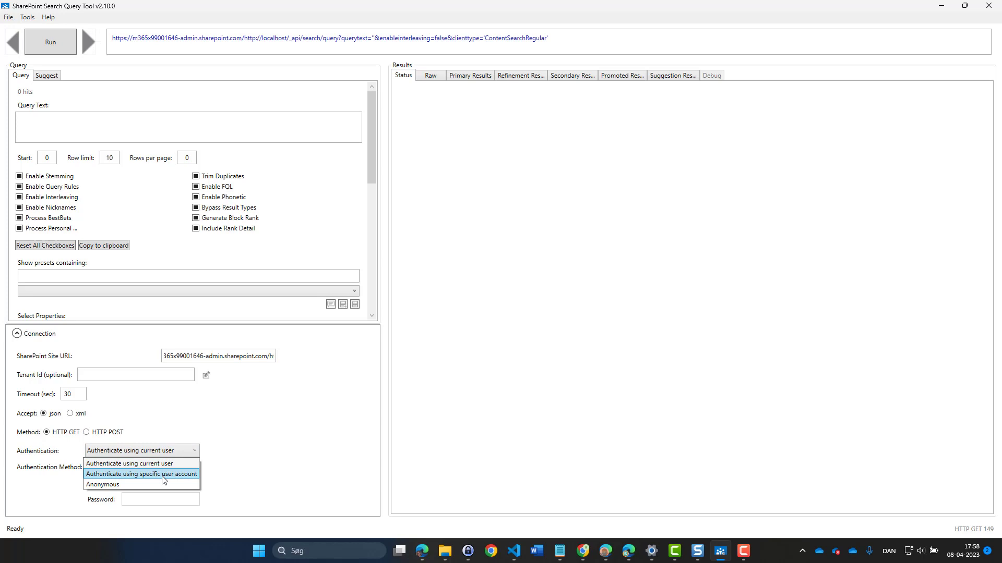
pyautogui.click(164, 475)
pyautogui.click(158, 468)
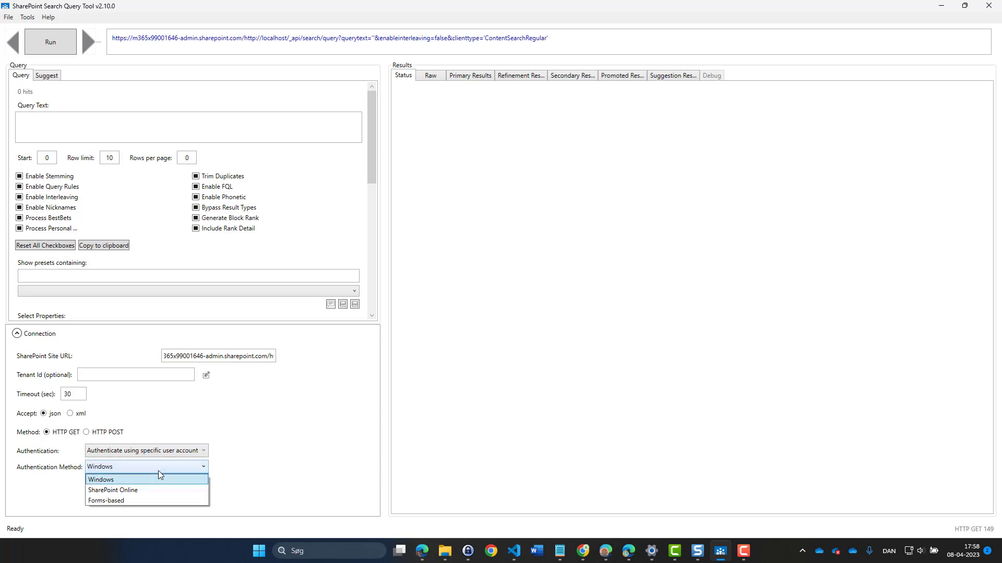
pyautogui.click(146, 495)
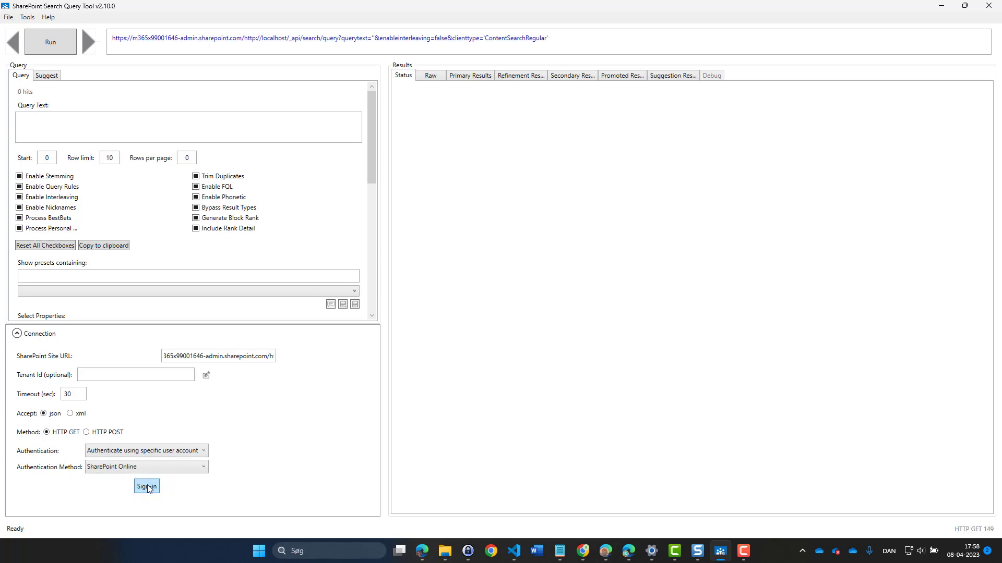
# Sign in to SharePoint Online with a different account, entering the admin account's e-mail and the account password
pyautogui.click(148, 487)
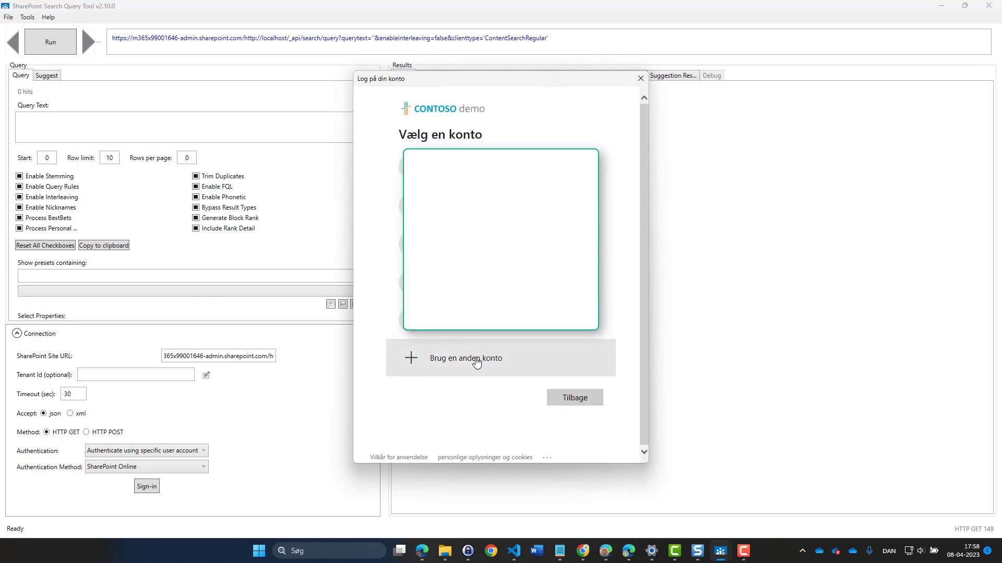
pyautogui.click(476, 361)
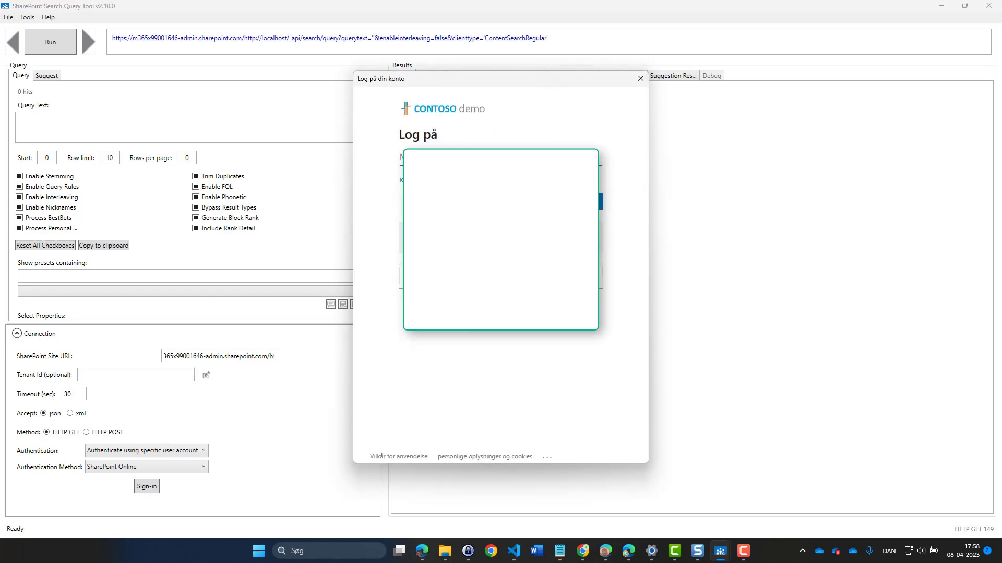
pyautogui.hotkey('ctrl', 'alt', 'a')
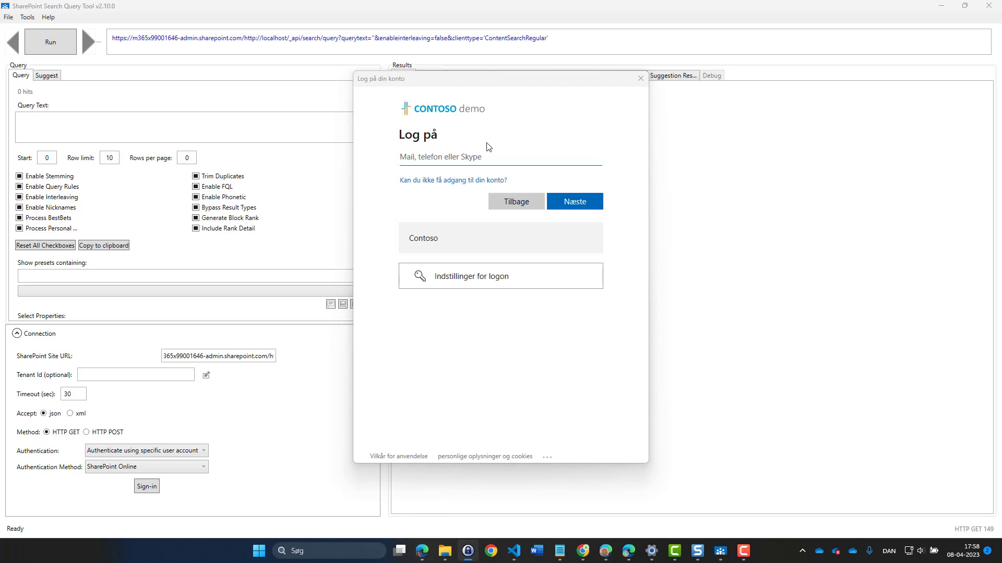
pyautogui.click(496, 154)
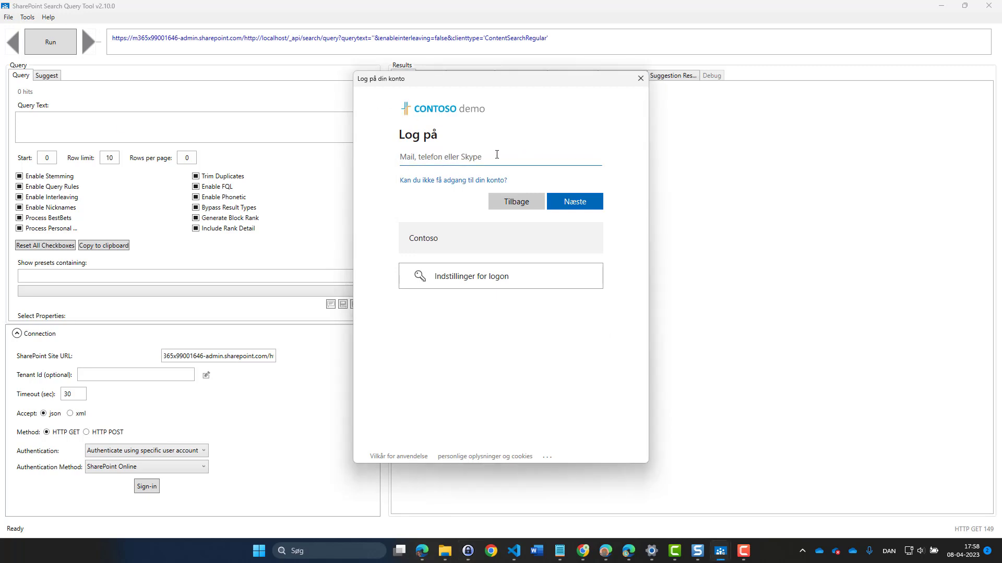
pyautogui.hotkey('ctrl', 'v')
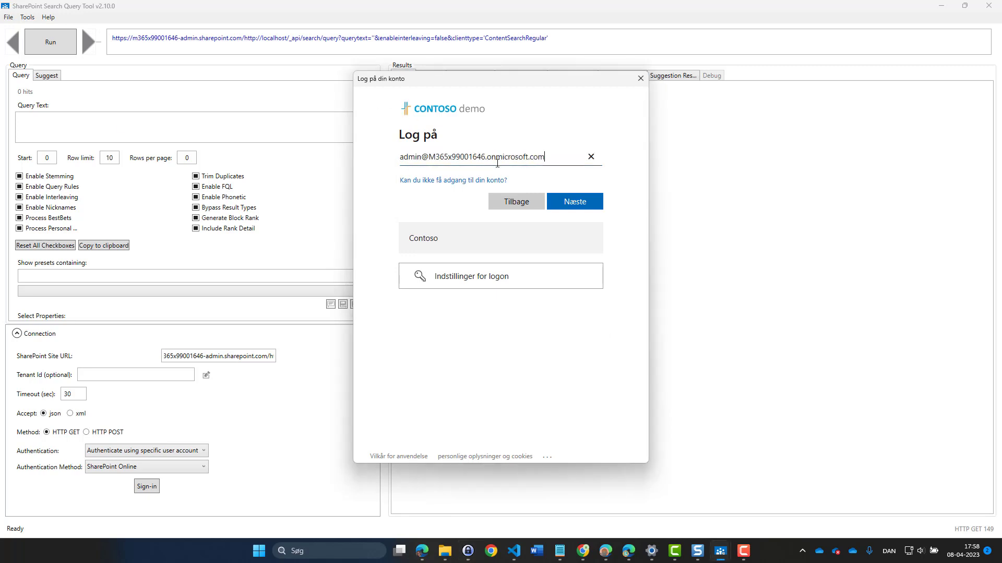
pyautogui.click(574, 203)
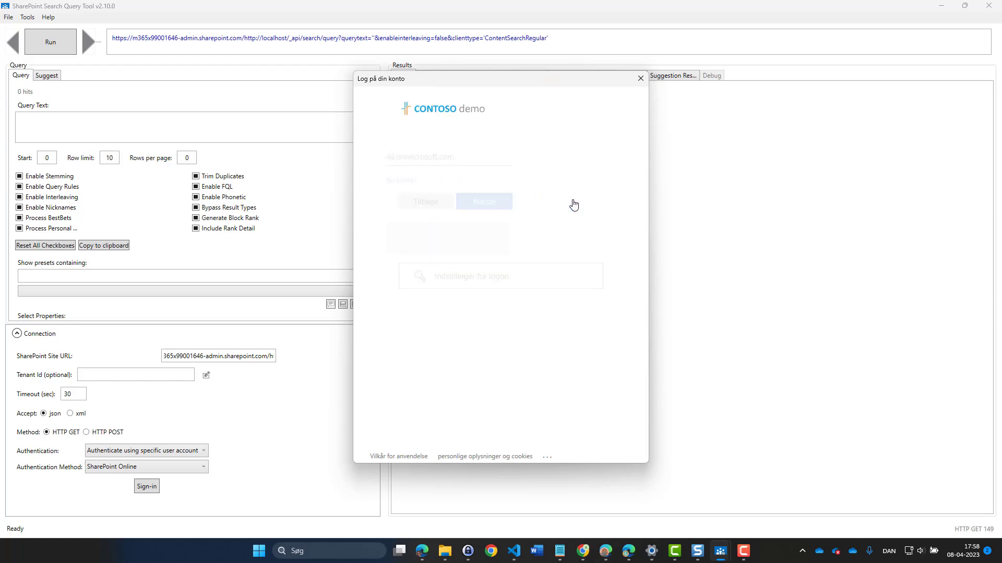
pyautogui.hotkey('alt', 'Tab')
pyautogui.hotkey('ctrl', 'v')
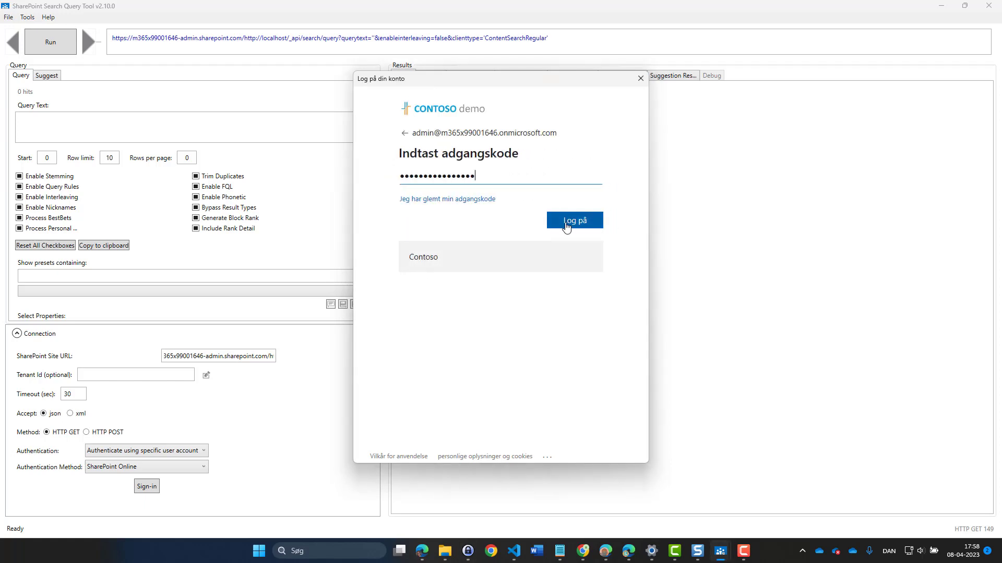
pyautogui.click(568, 222)
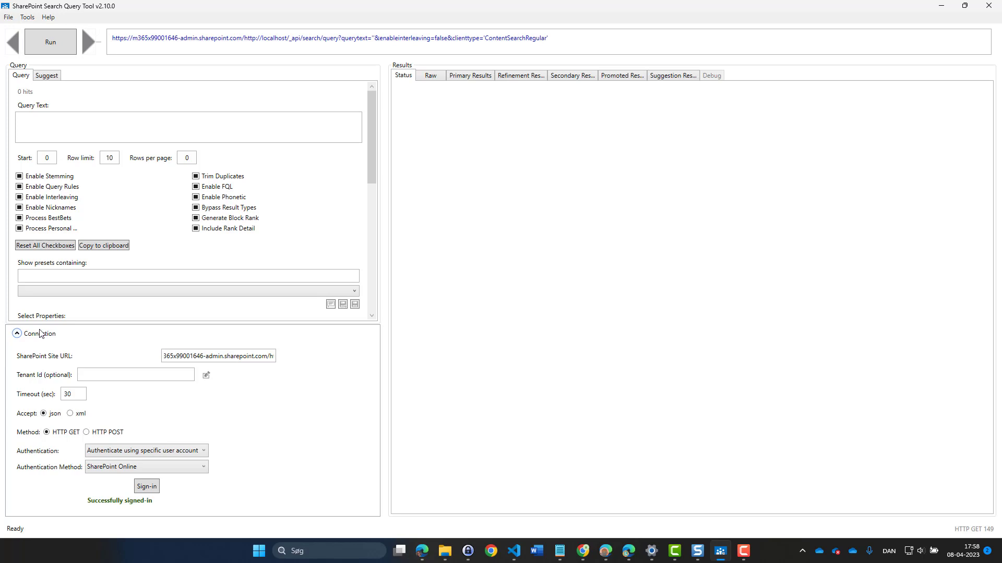
# Collapse the connection settings and set the query's result source to Local People Results
pyautogui.click(16, 336)
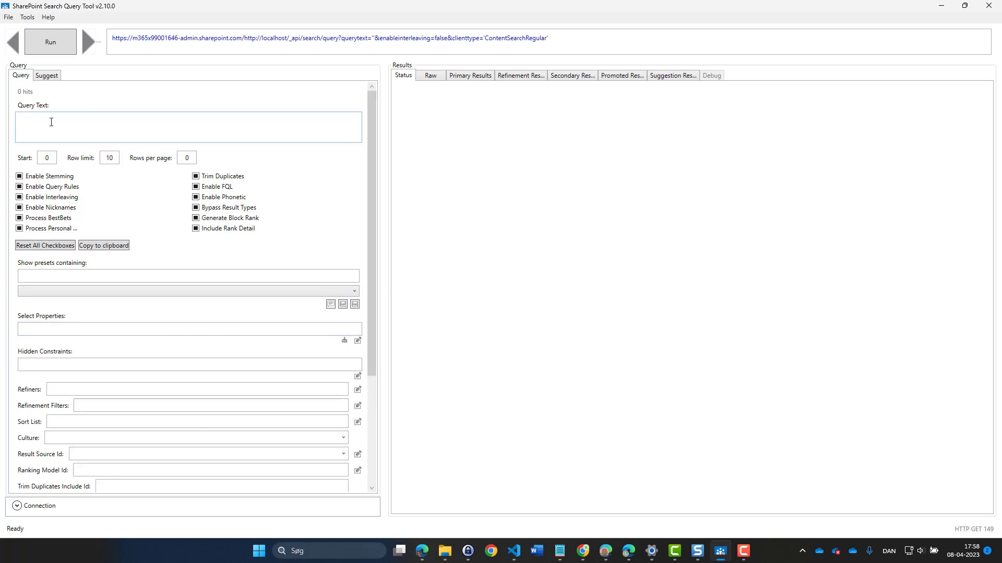
pyautogui.click(74, 136)
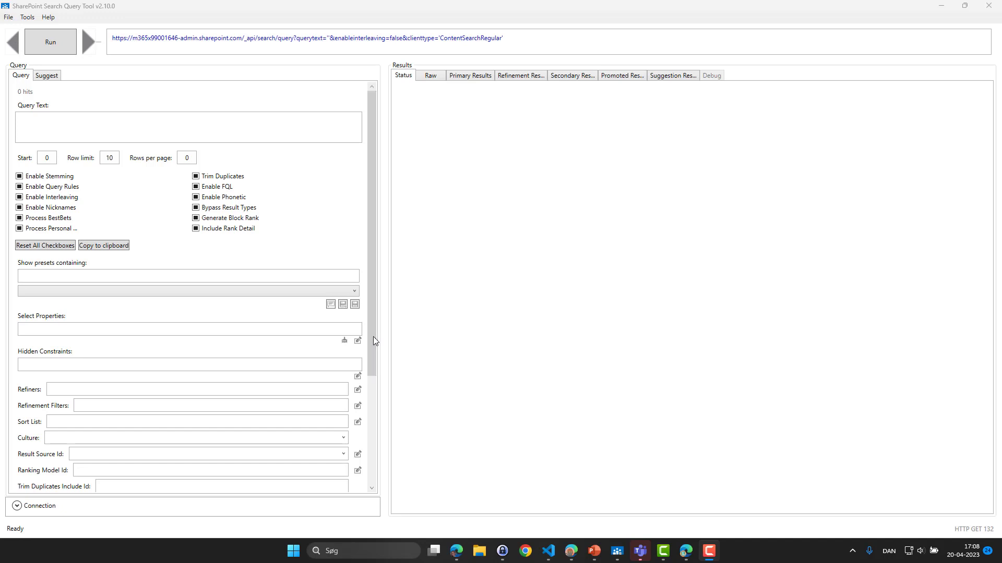
pyautogui.moveTo(373, 336); pyautogui.dragTo(384, 457)
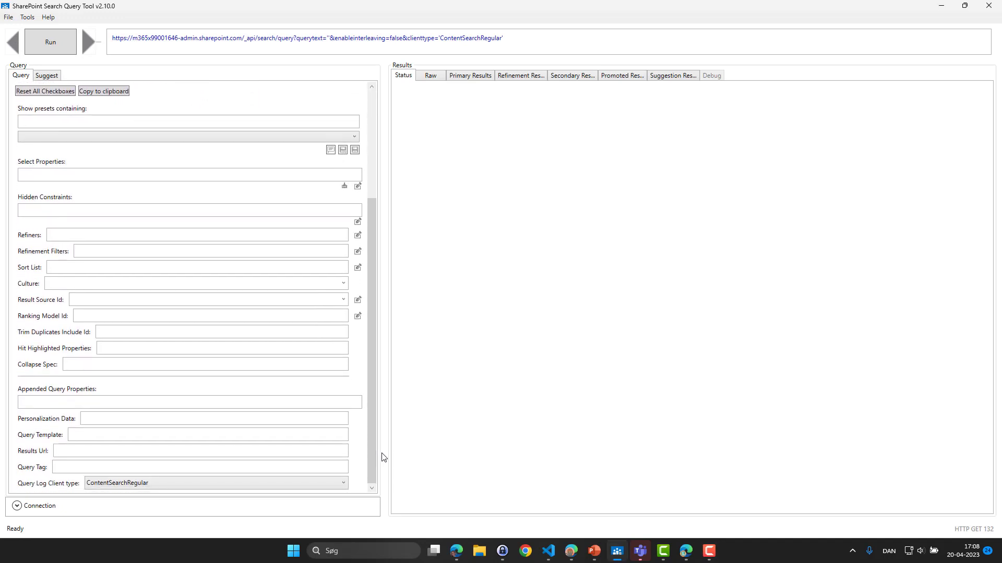
pyautogui.click(343, 300)
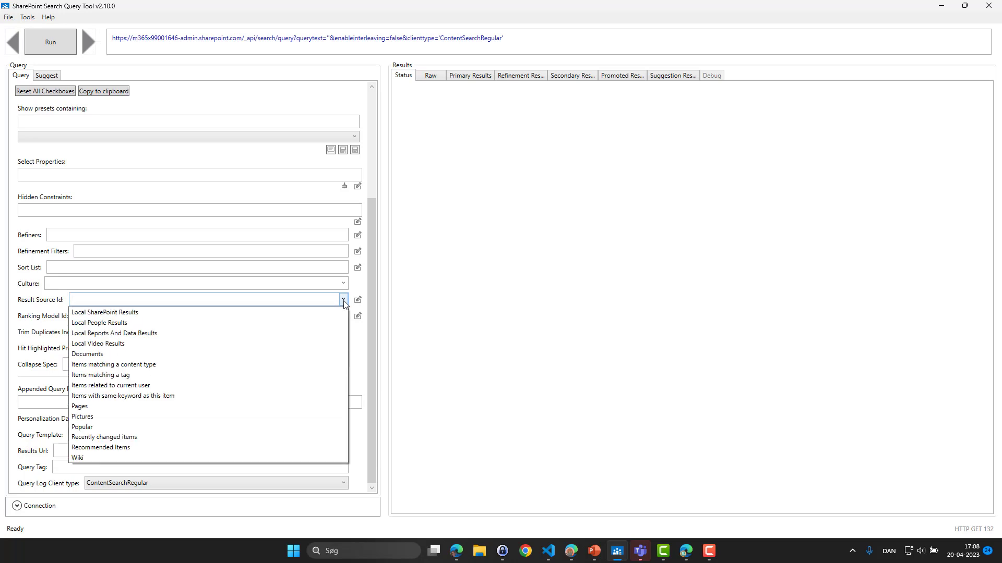
pyautogui.click(299, 323)
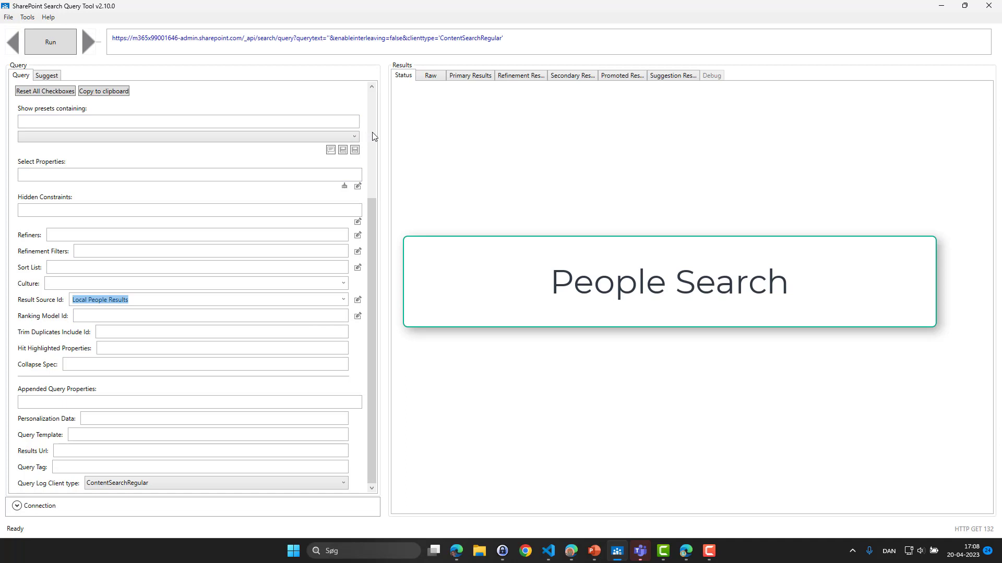
# Run a people query for the employee's first name and view its raw response and primary results
pyautogui.scroll(5, 371, 134)
pyautogui.click(177, 133)
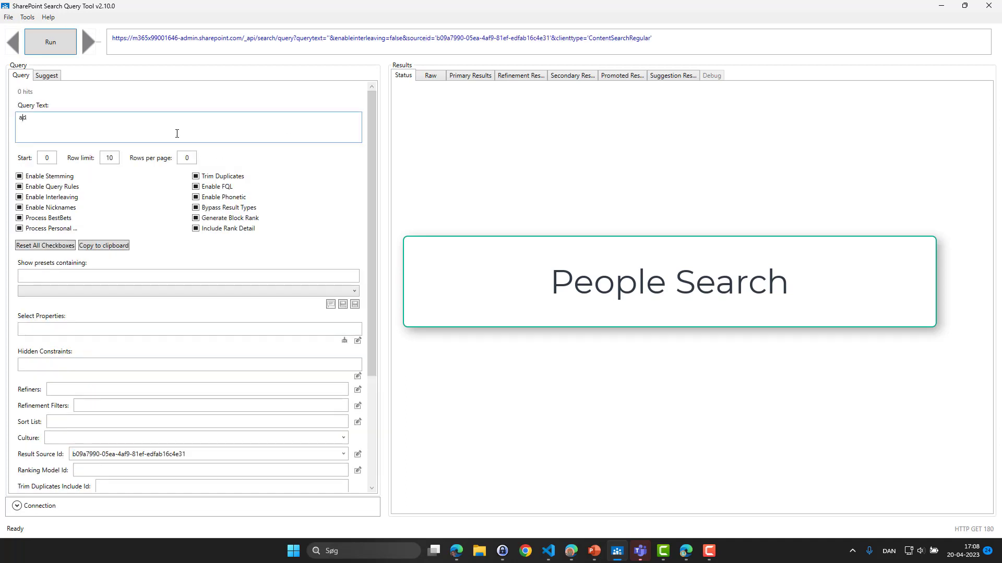
pyautogui.write('adele')
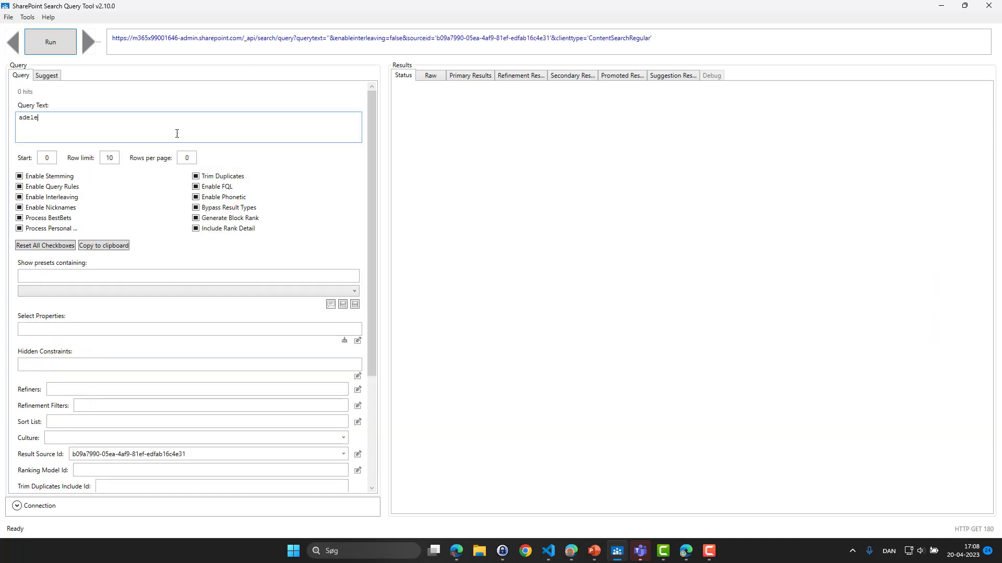
pyautogui.press('Return')
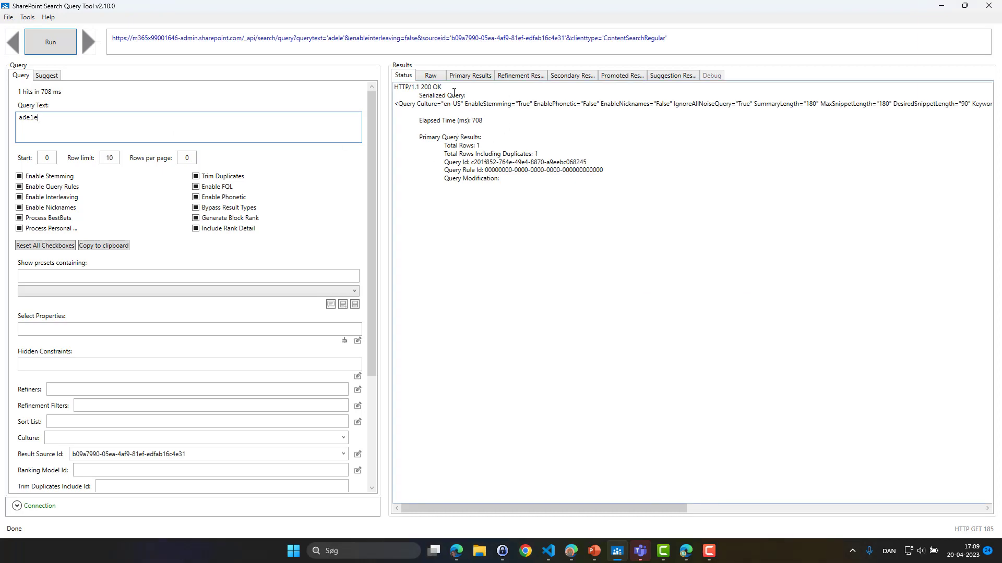
pyautogui.click(431, 78)
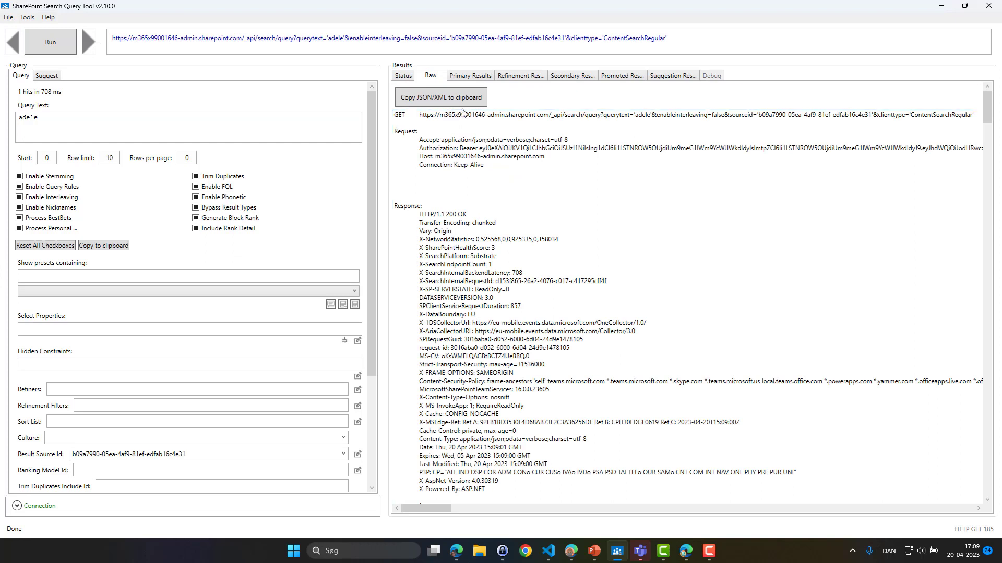
pyautogui.click(471, 78)
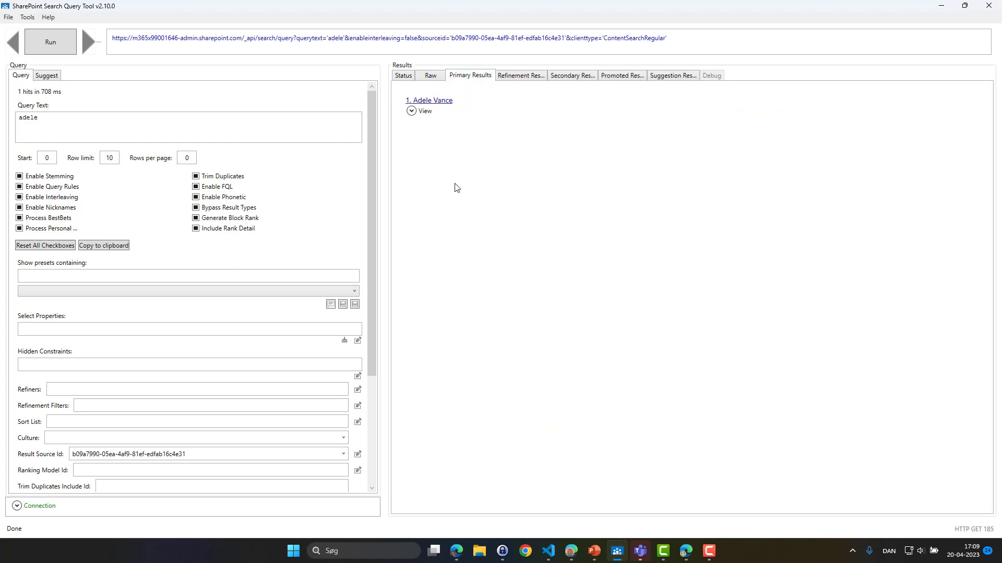
# Expand the person's search result and examine its full list of managed properties, closing the list when done
pyautogui.click(411, 111)
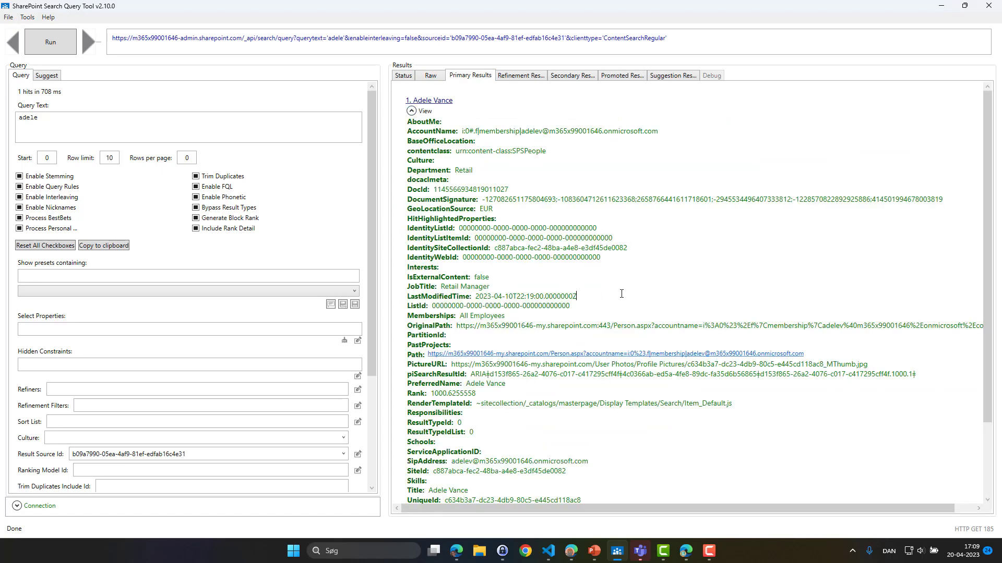
pyautogui.moveTo(989, 234); pyautogui.dragTo(991, 312)
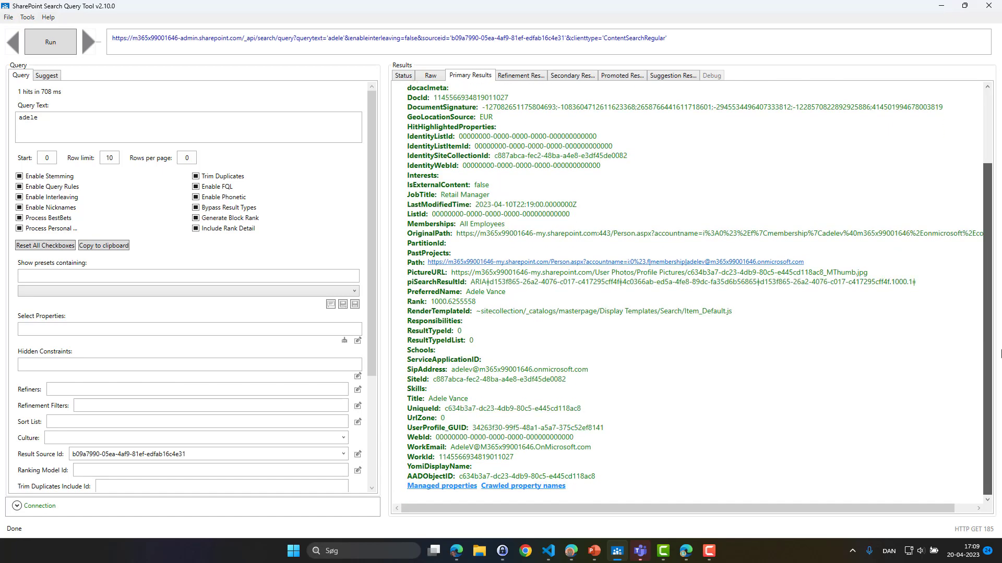
pyautogui.click(437, 487)
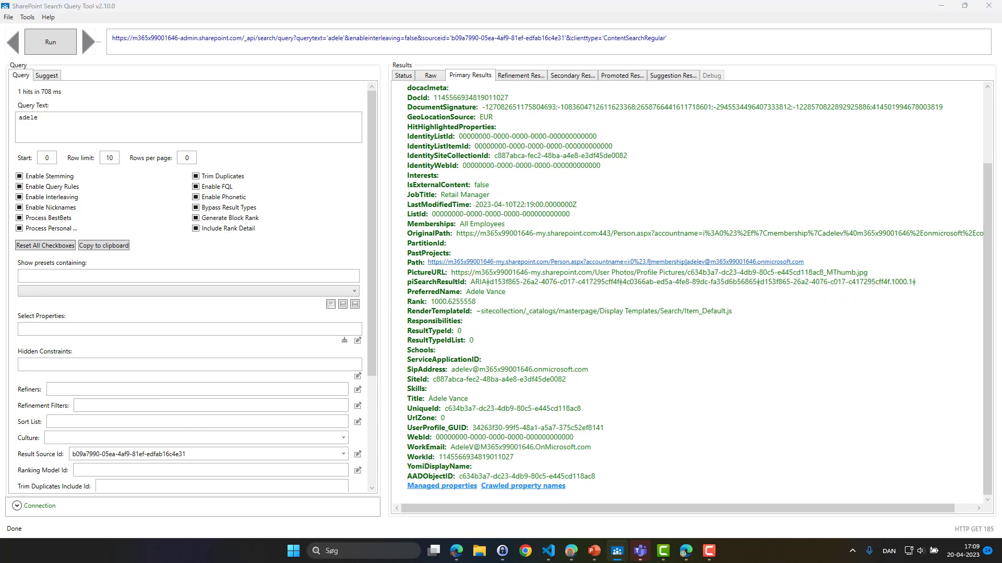
pyautogui.moveTo(295, 111); pyautogui.dragTo(788, 74)
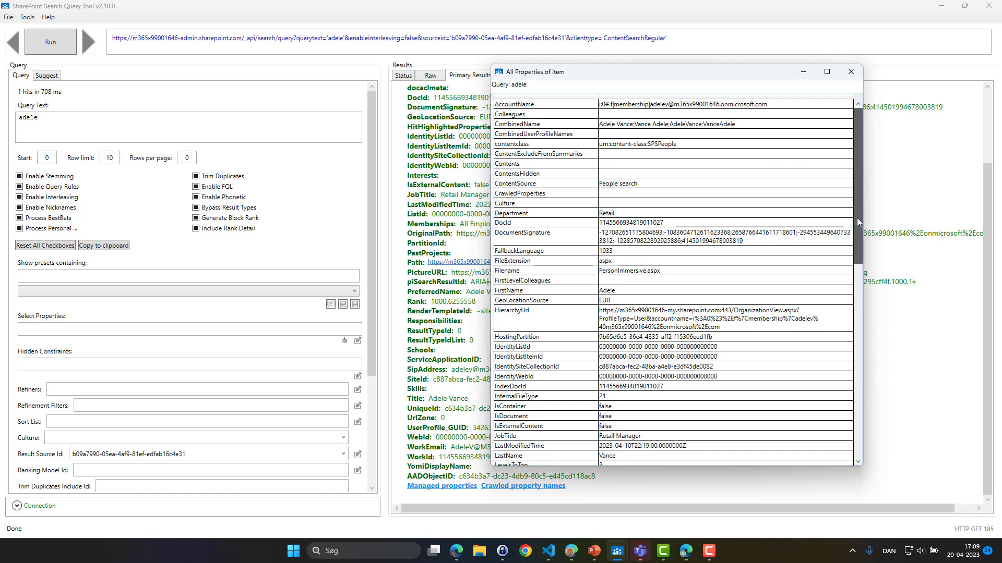
pyautogui.moveTo(858, 222); pyautogui.dragTo(875, 279)
pyautogui.scroll(-5, 874, 301)
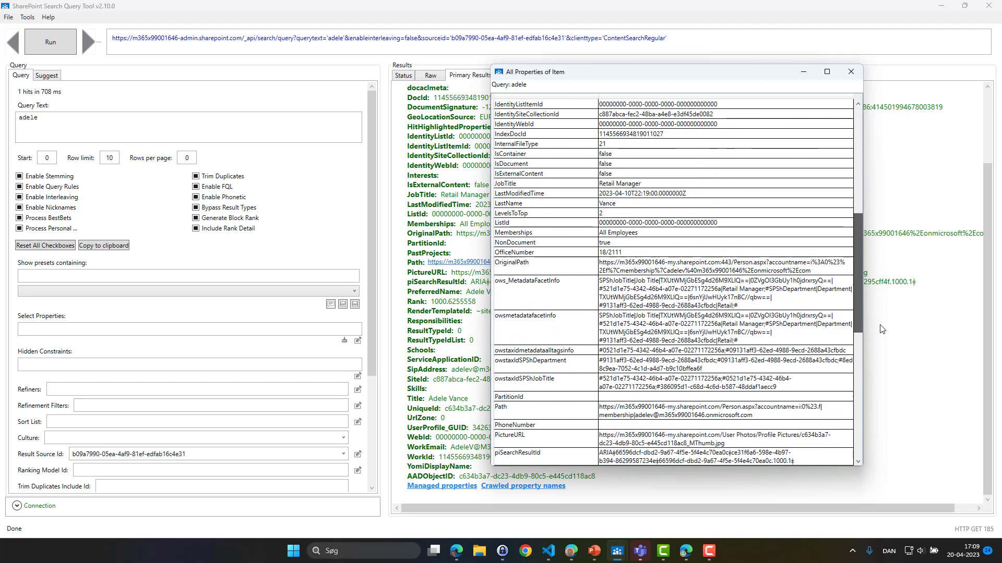
pyautogui.scroll(-6, 885, 364)
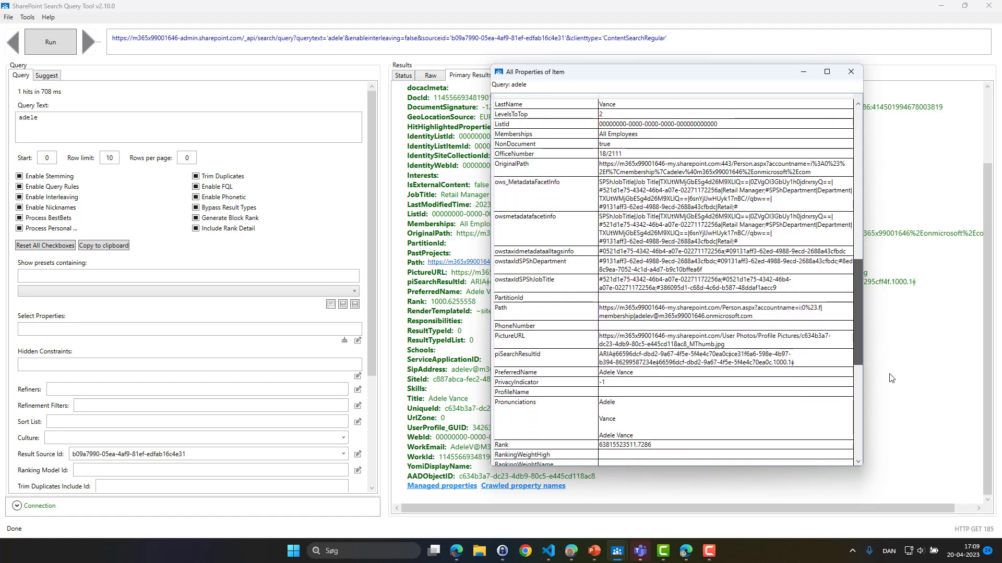
pyautogui.scroll(-1, 895, 430)
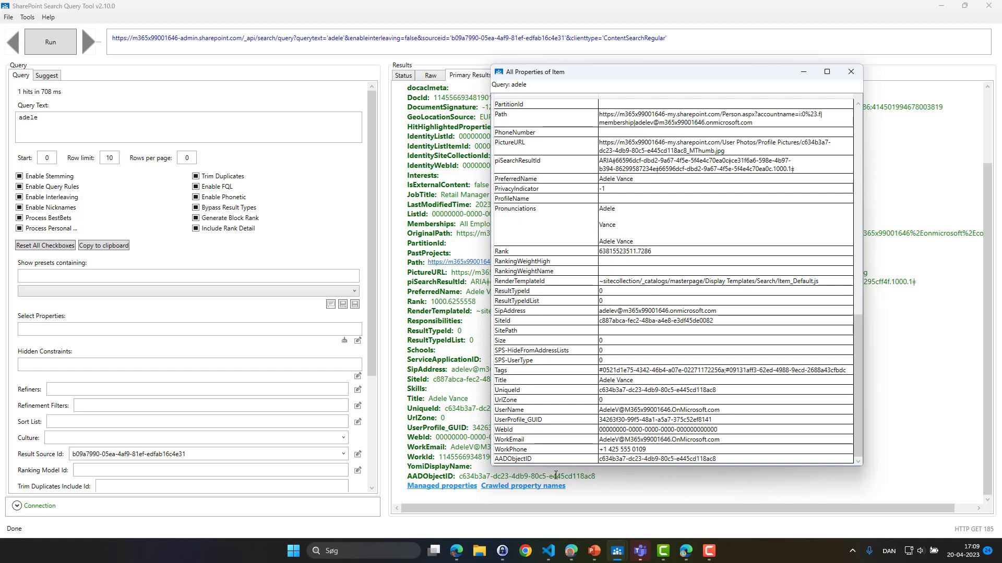
pyautogui.click(852, 72)
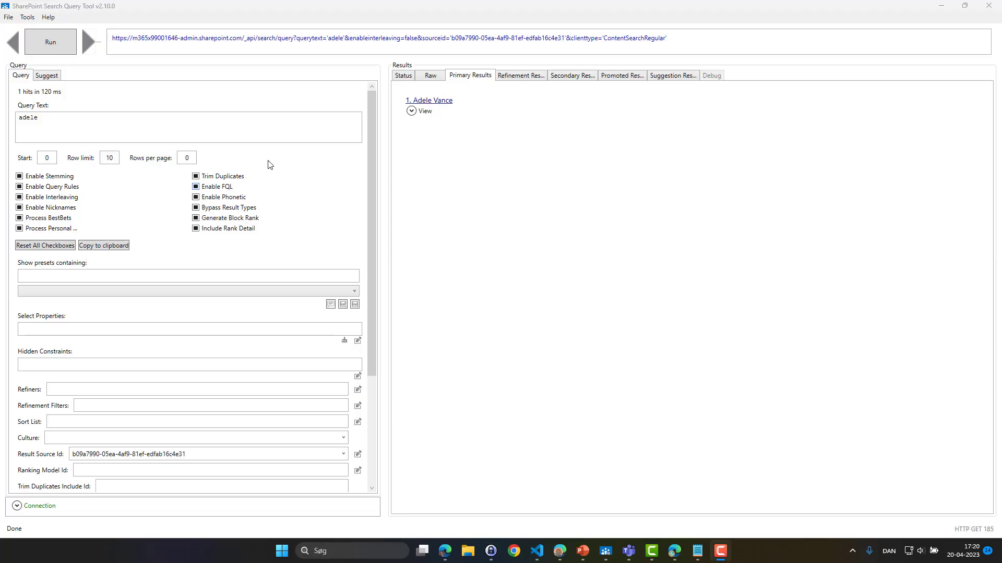
# Replace the query text with "SPS-Hidefromaddresslists":0 and run the people query
pyautogui.click(135, 118)
pyautogui.hotkey('ctrl', 'a')
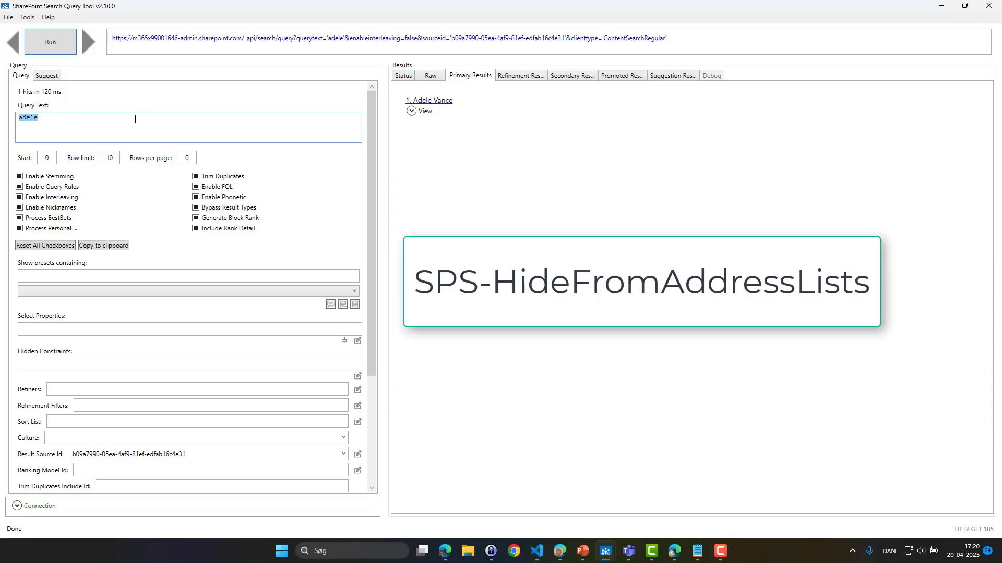
pyautogui.write('"SPS-Hidefromaddresslists":0')
pyautogui.press('BackSpace')
pyautogui.write('0')
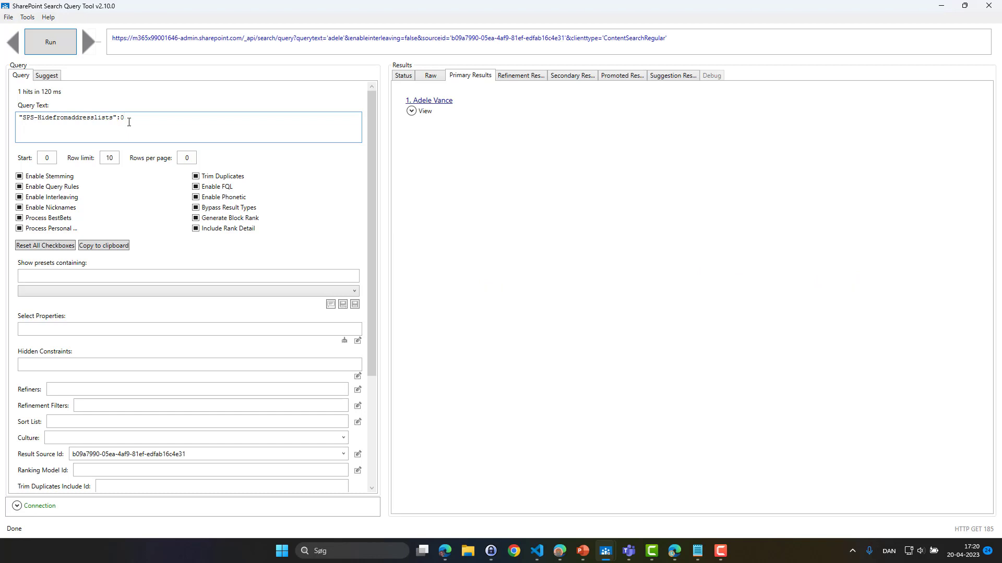
pyautogui.press('Return')
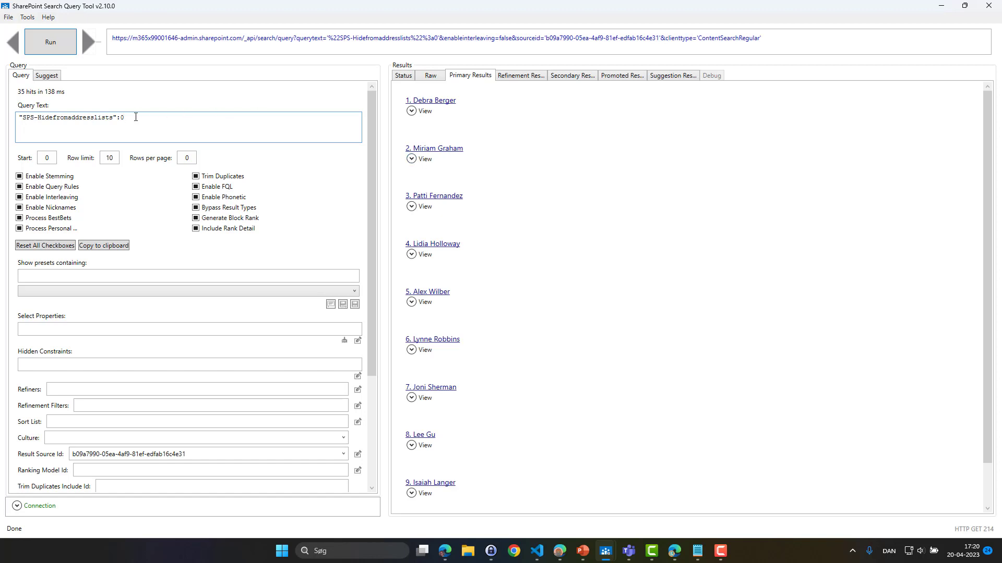
# Negate the address list query as -"SPS-Hidefromaddresslists":0 and run it
pyautogui.press('Home')
pyautogui.write('-')
pyautogui.press('Return')
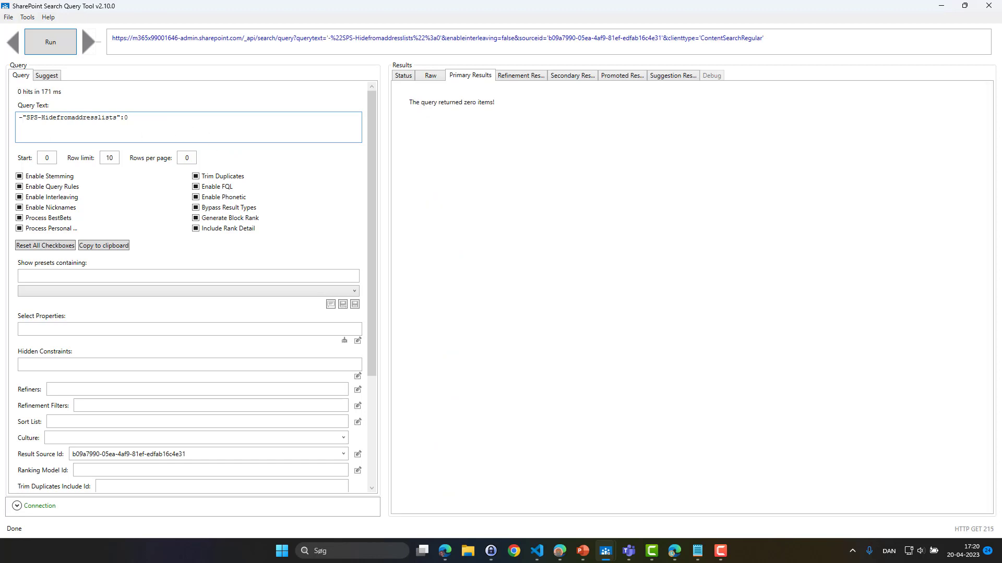
pyautogui.hotkey('alt', 'Tab')
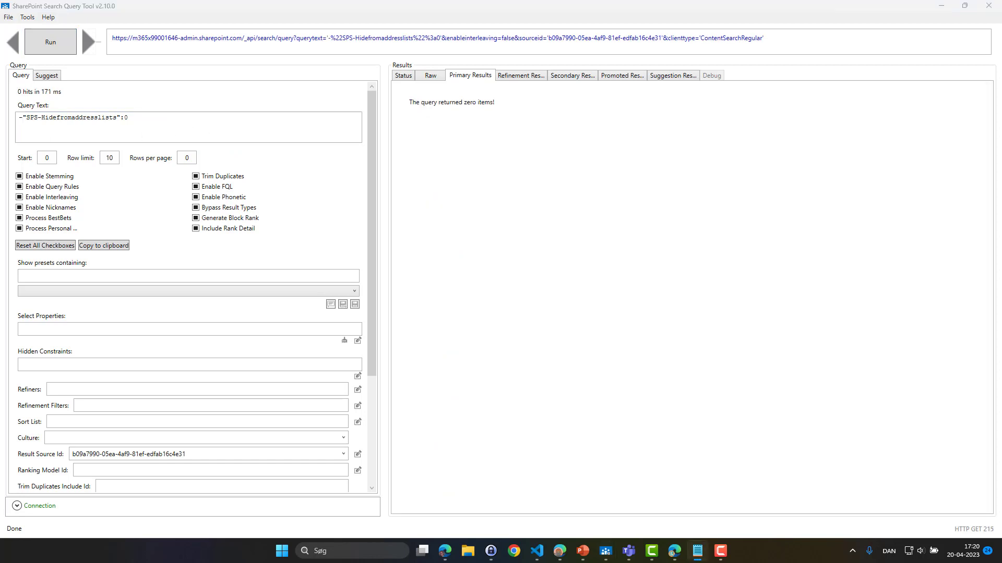
pyautogui.hotkey('alt', 'Tab')
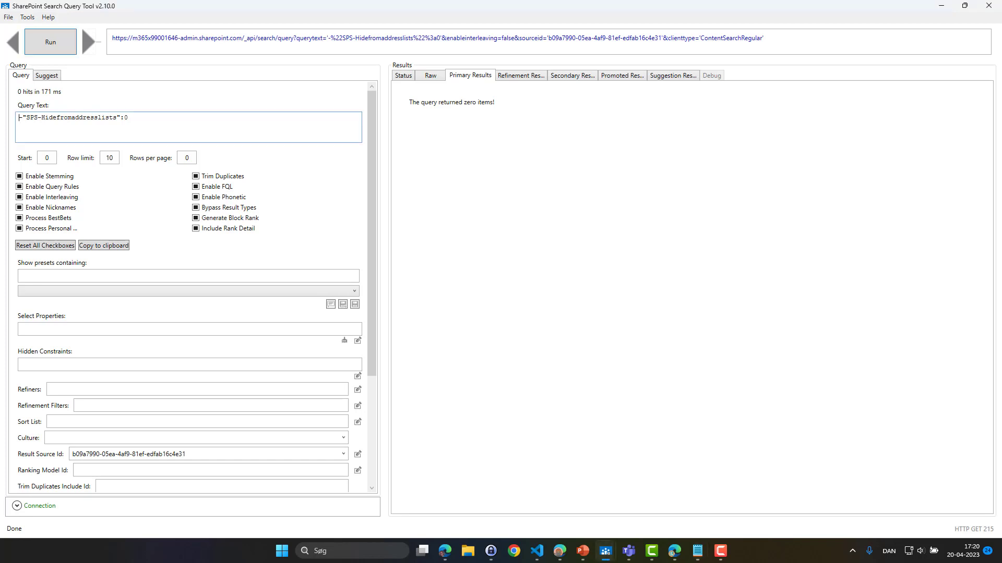
pyautogui.hotkey('ctrl', 'a')
pyautogui.write('Workemail:@M365x99001646.OnMicrosoft.com')
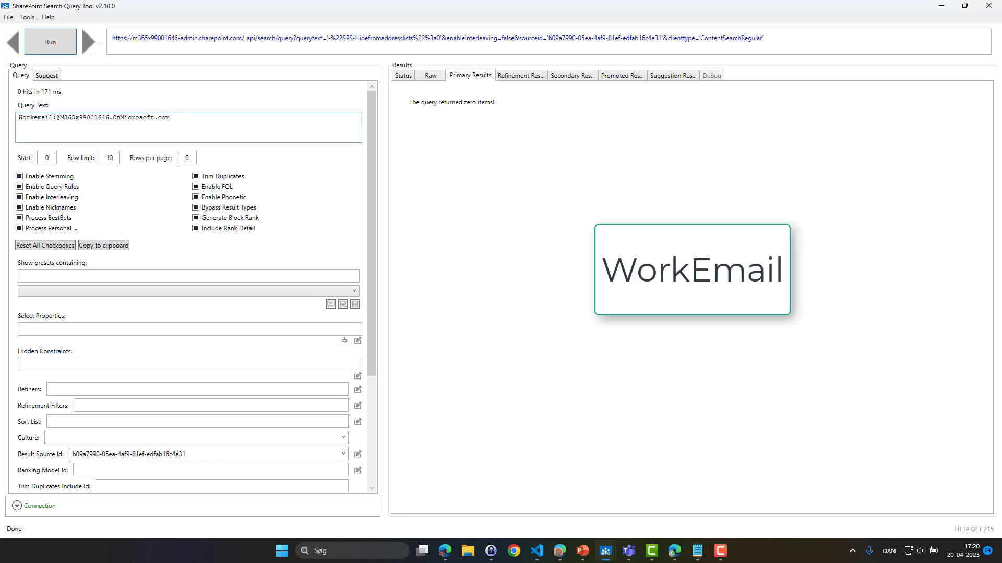
pyautogui.press('Return')
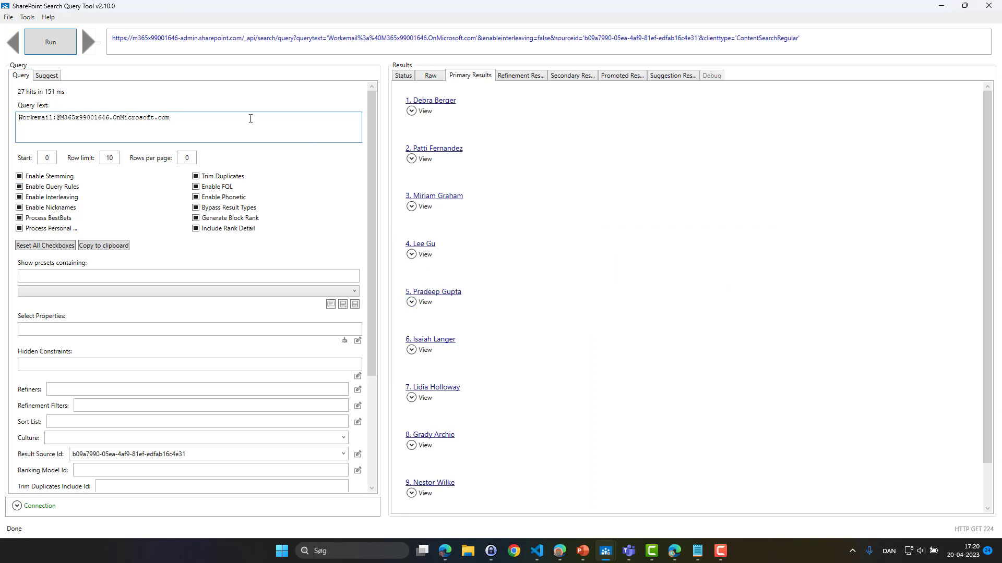
pyautogui.write('-')
pyautogui.press('Return')
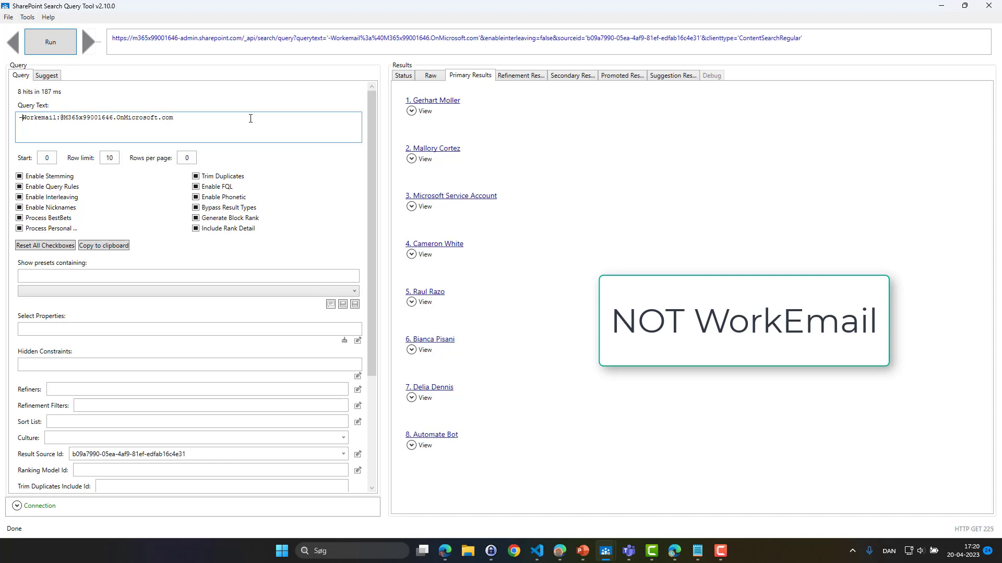
pyautogui.click(411, 110)
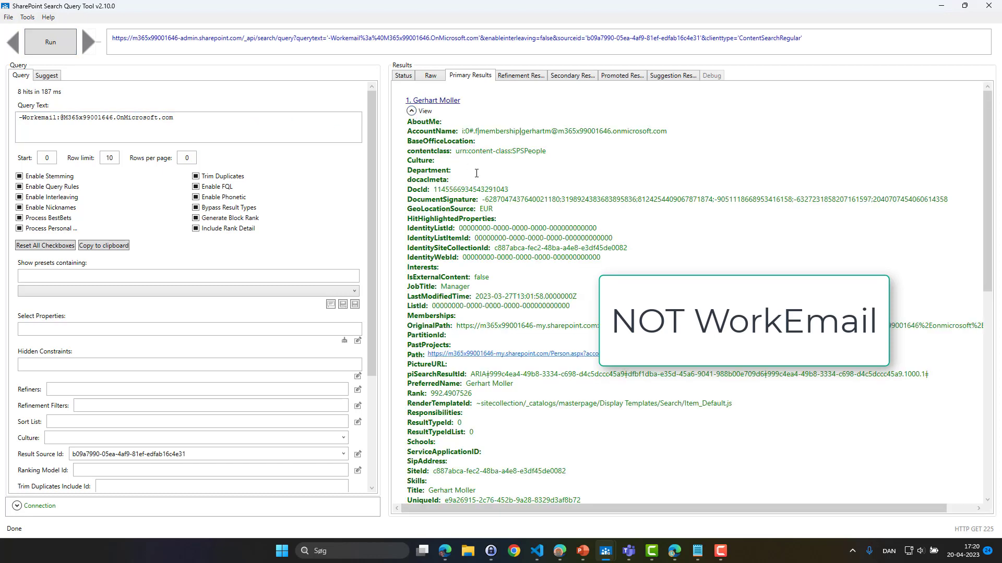
pyautogui.scroll(-10, 518, 217)
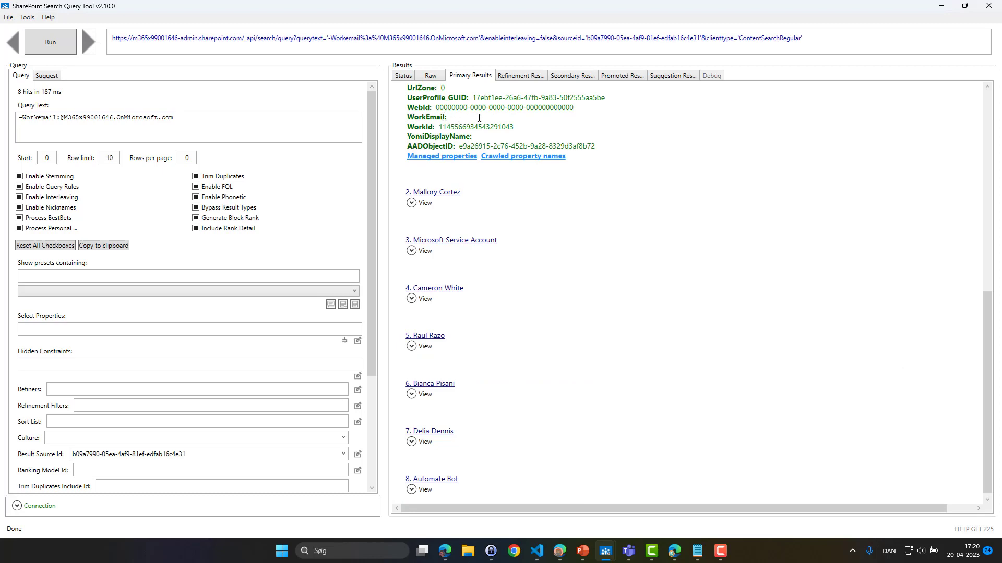
pyautogui.click(416, 208)
pyautogui.scroll(-8, 425, 221)
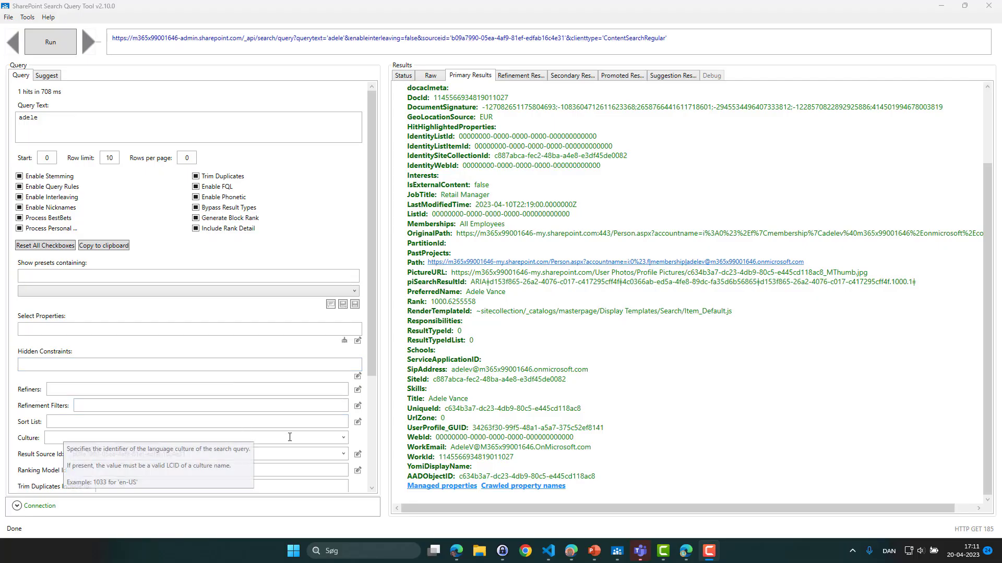
# Set the result source to Local SharePoint Results and run the query ContentTypeId:0x0101001D8DBF30148E704EA9F97E179A4B0A5E*
pyautogui.click(343, 455)
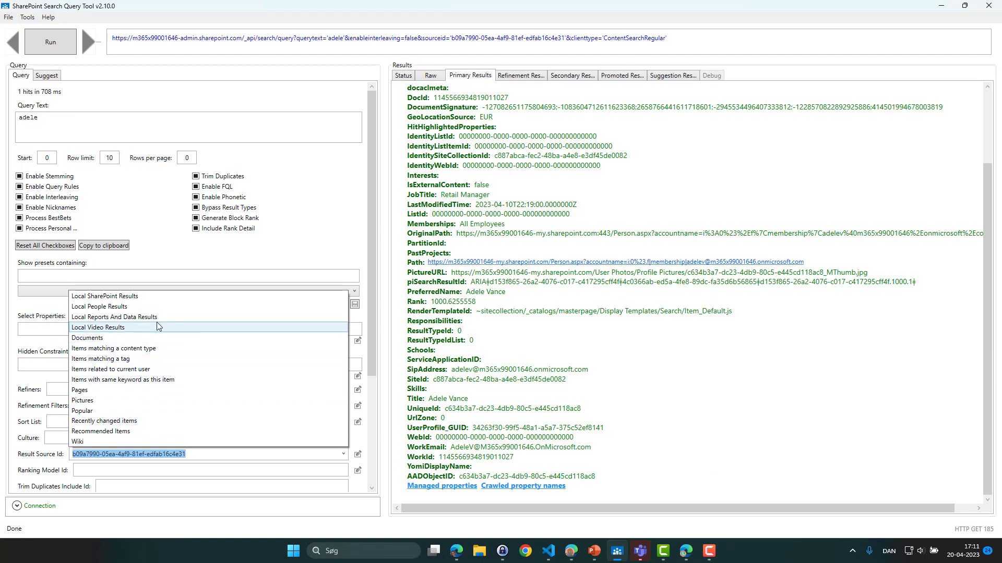
pyautogui.click(150, 303)
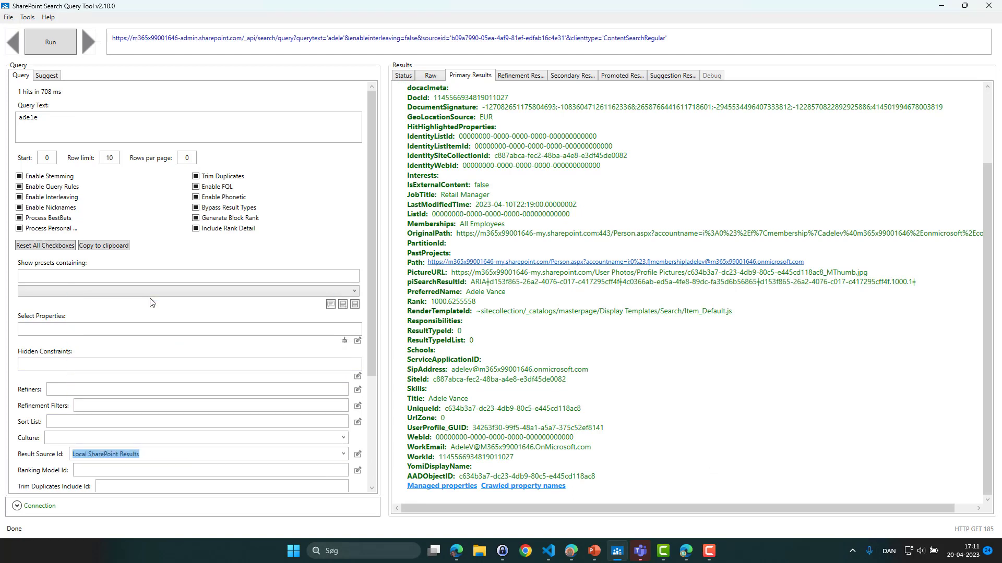
pyautogui.click(73, 121)
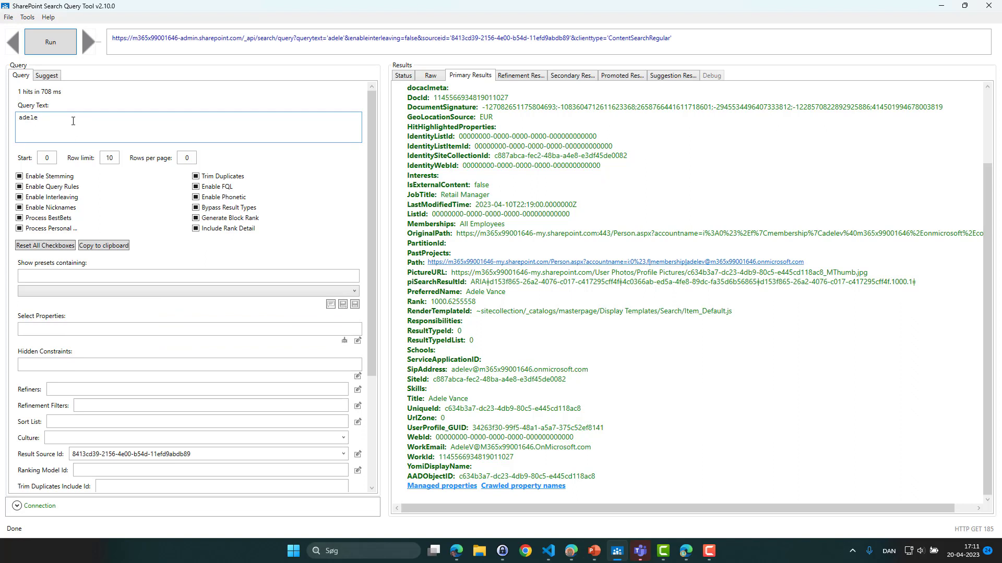
pyautogui.hotkey('ctrl', 'a')
pyautogui.write('Content')
pyautogui.write('Tyo')
pyautogui.write('peId')
pyautogui.write(':')
pyautogui.write('0x0101001D8DBF30148E704EA9F97E179A4B0A5E')
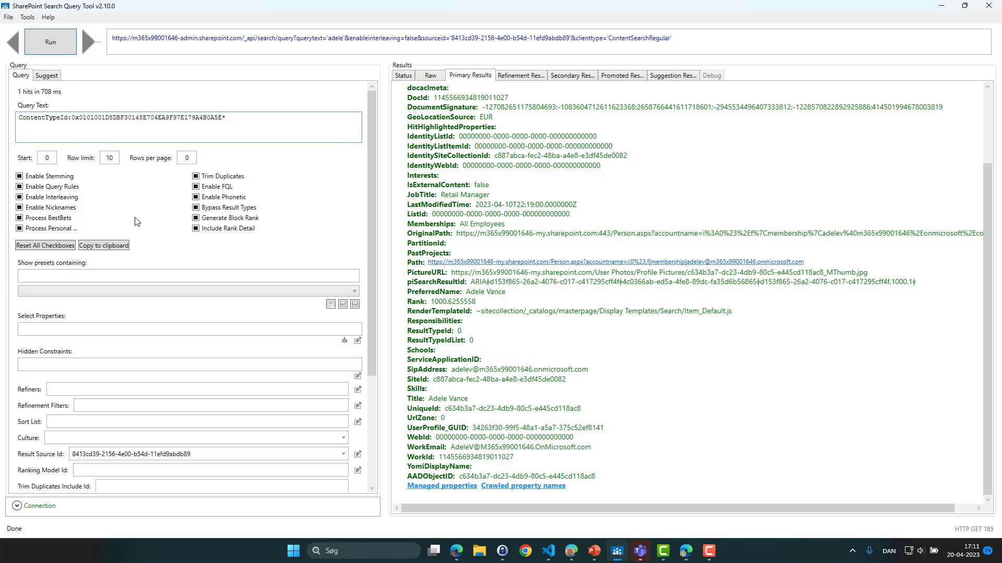
pyautogui.press('Return')
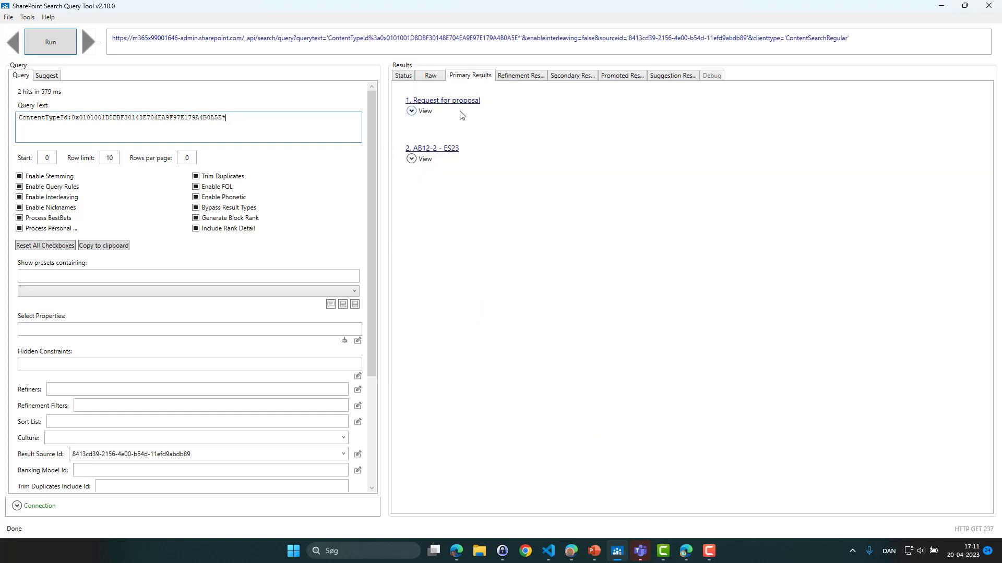
# Expand the Request for proposal result and examine its full list of managed properties
pyautogui.click(412, 111)
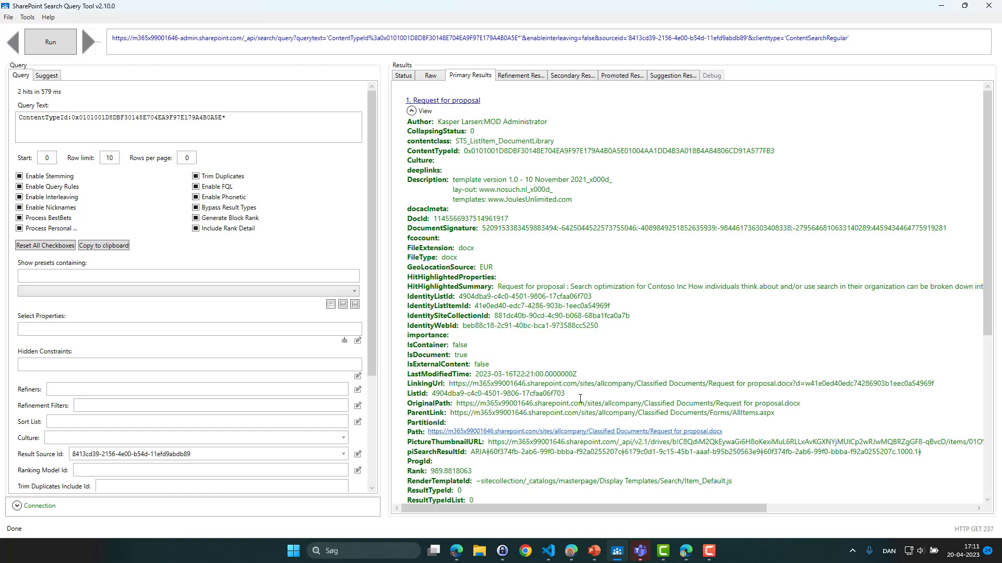
pyautogui.scroll(-10, 580, 399)
pyautogui.click(441, 439)
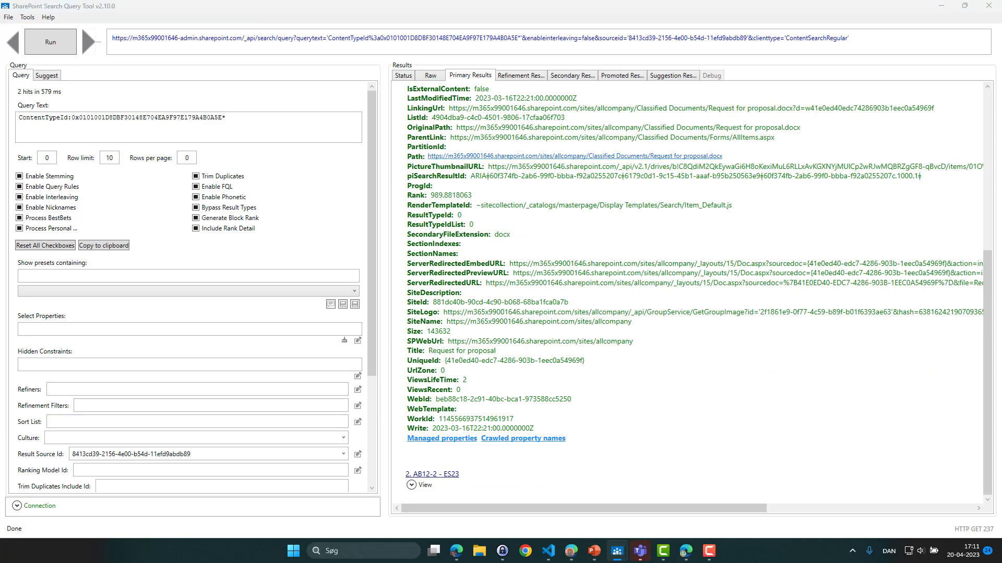
pyautogui.moveTo(0, 120); pyautogui.dragTo(777, 66)
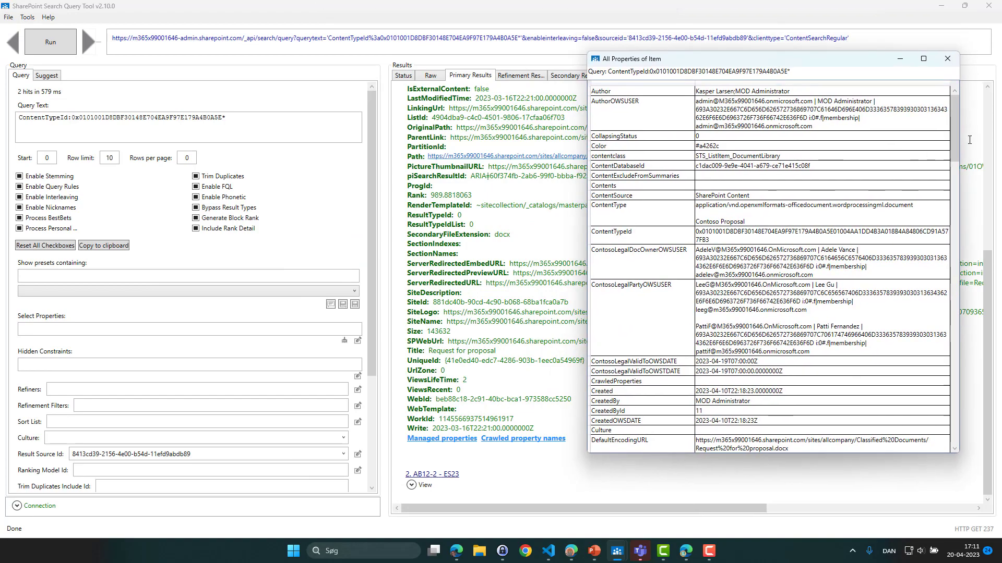
pyautogui.moveTo(957, 142); pyautogui.dragTo(1000, 431)
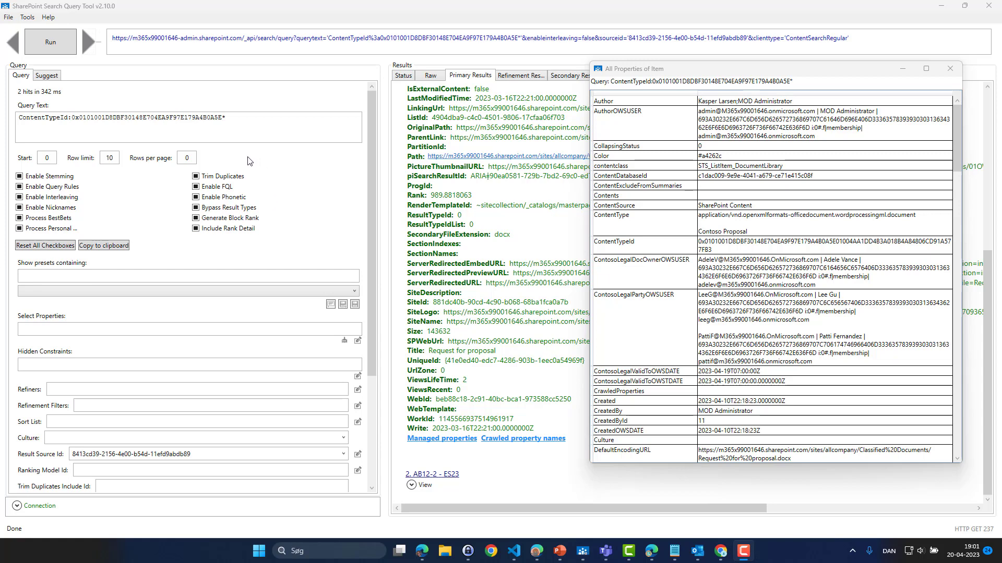
# Browse back through the earlier queries in the history and return forward to the ContentTypeId query
pyautogui.click(89, 45)
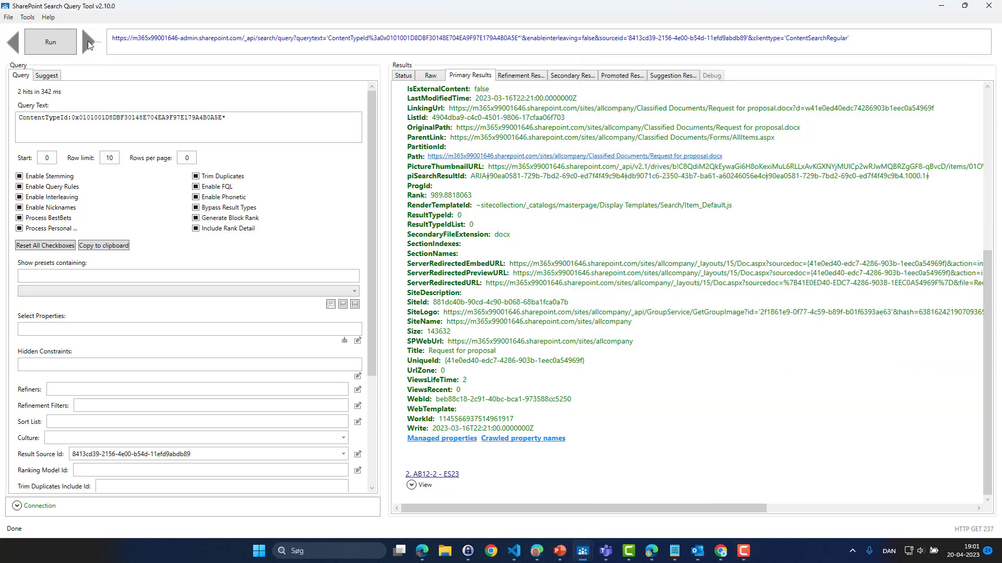
pyautogui.click(15, 47)
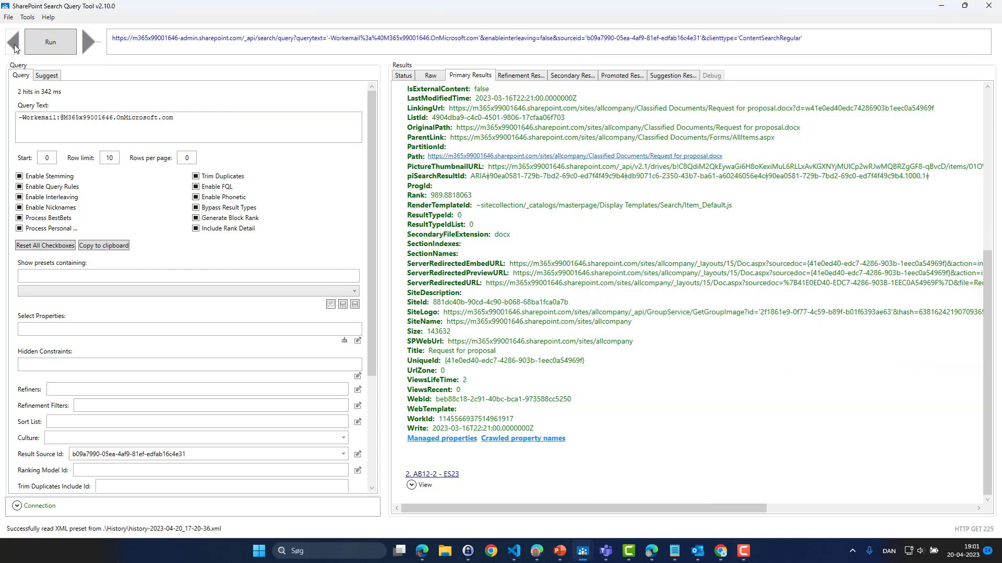
pyautogui.click(15, 46)
pyautogui.click(15, 48)
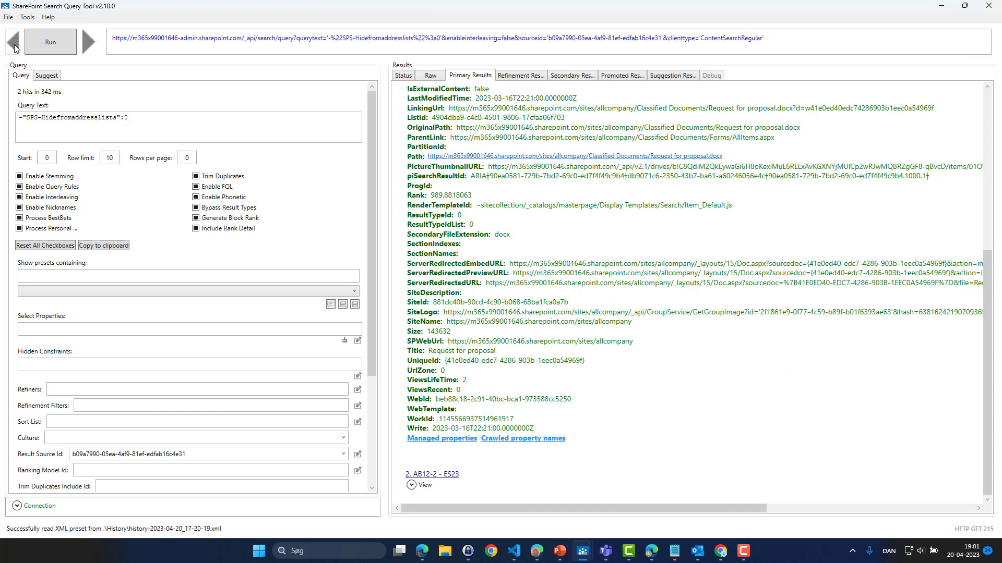
pyautogui.click(14, 44)
pyautogui.click(15, 45)
pyautogui.click(14, 45)
pyautogui.click(89, 41)
pyautogui.click(89, 42)
pyautogui.click(88, 42)
pyautogui.click(89, 42)
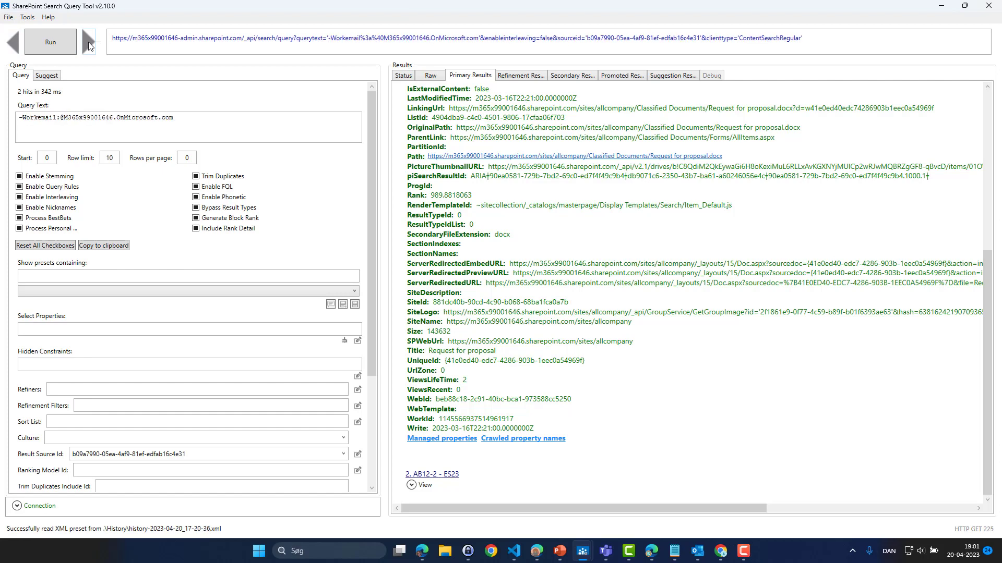
pyautogui.click(89, 42)
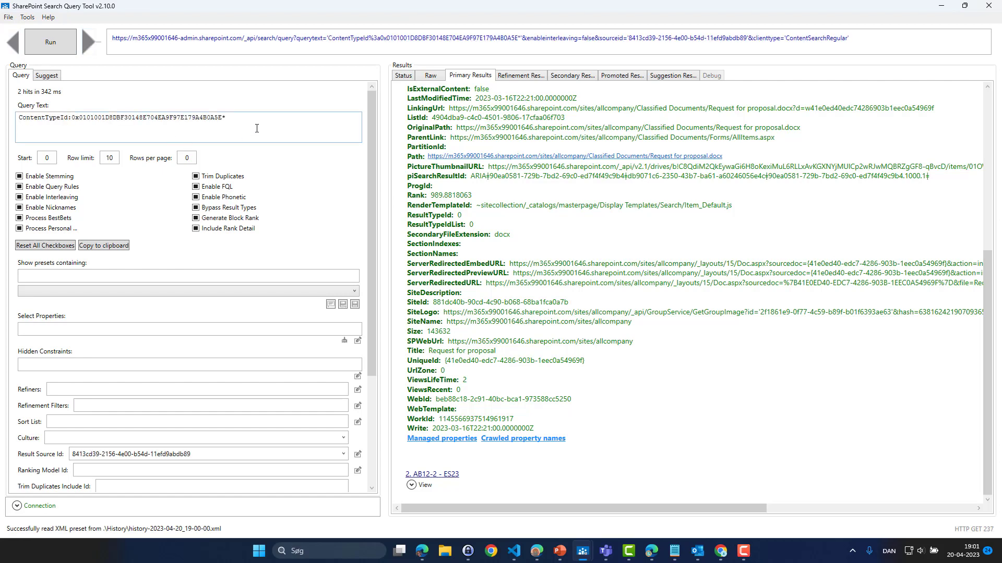